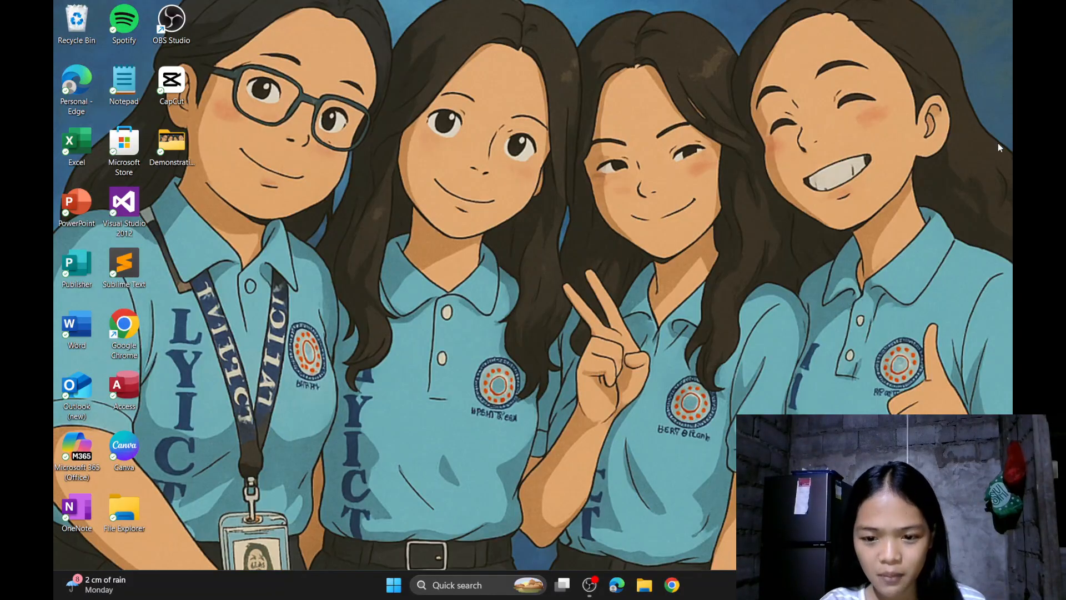
- Open Chrome, search Google for "thonny ide" and open the official thonny.org website
click(668, 584)
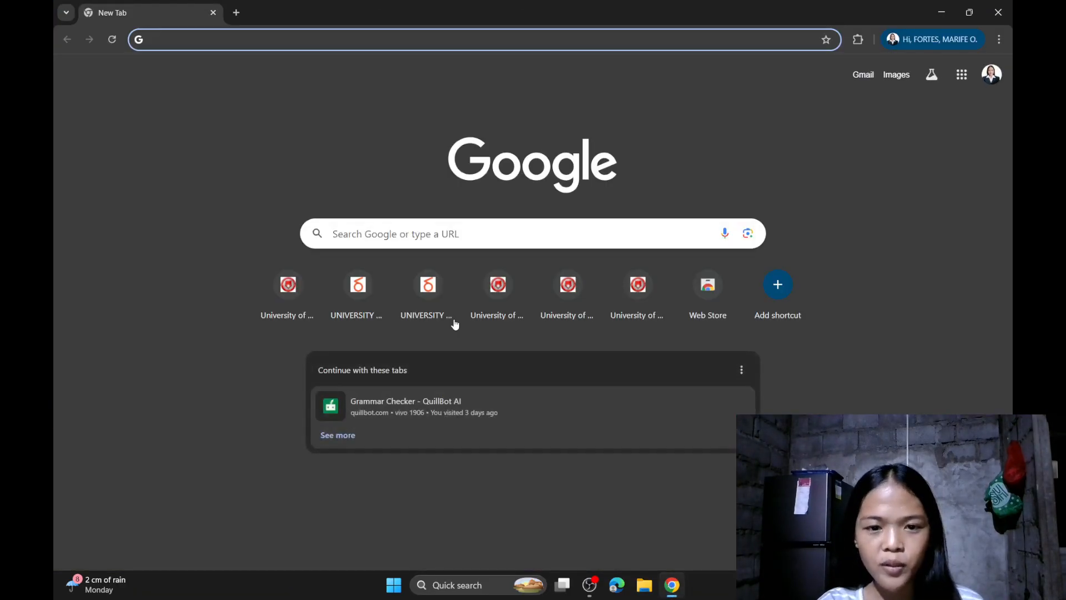
click(382, 231)
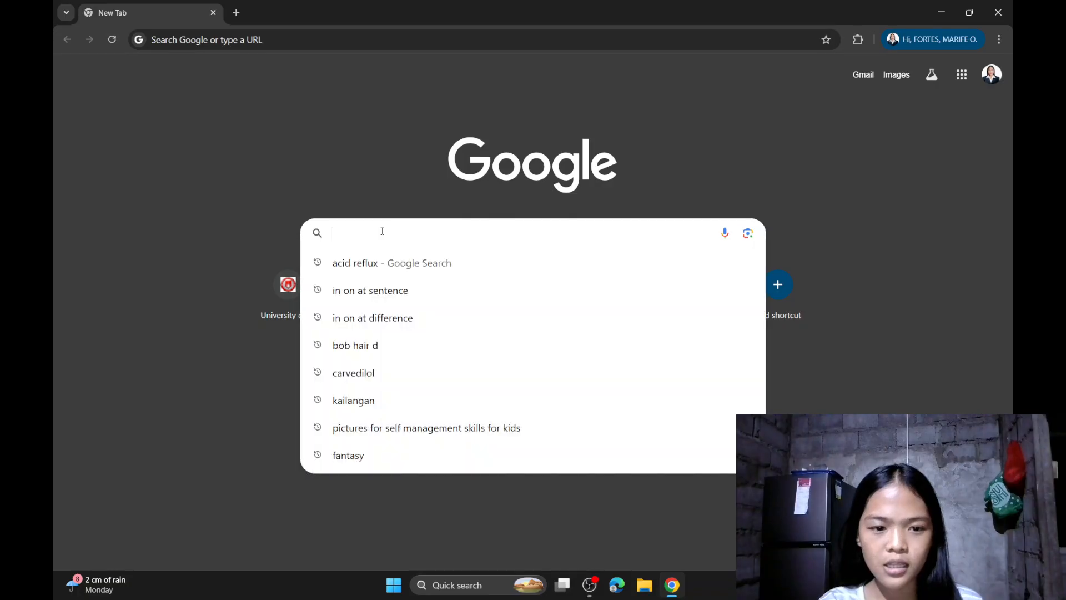
text(tho)
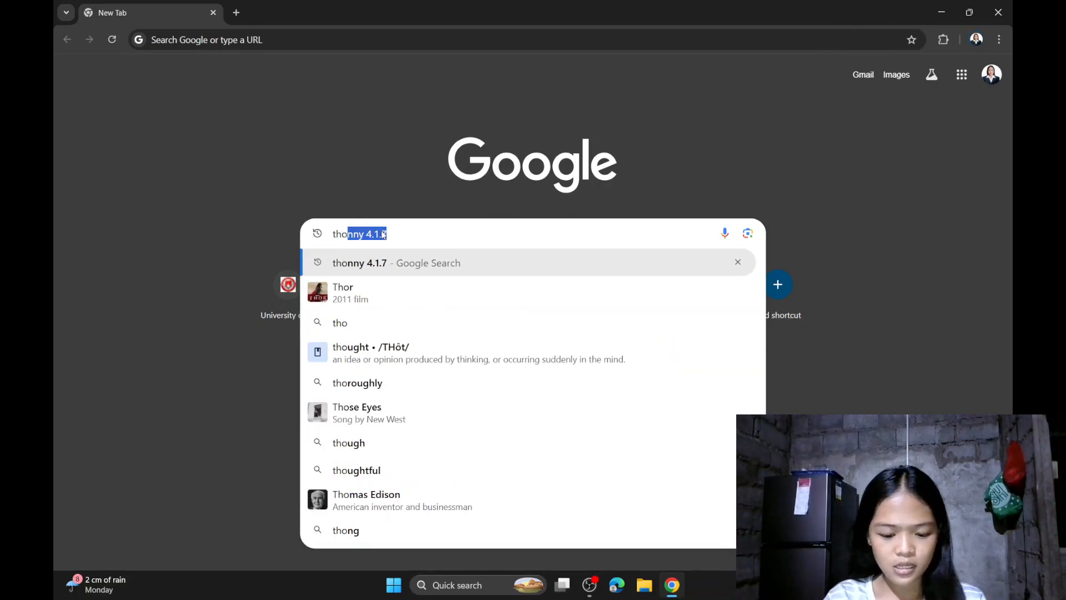
text(nny ide)
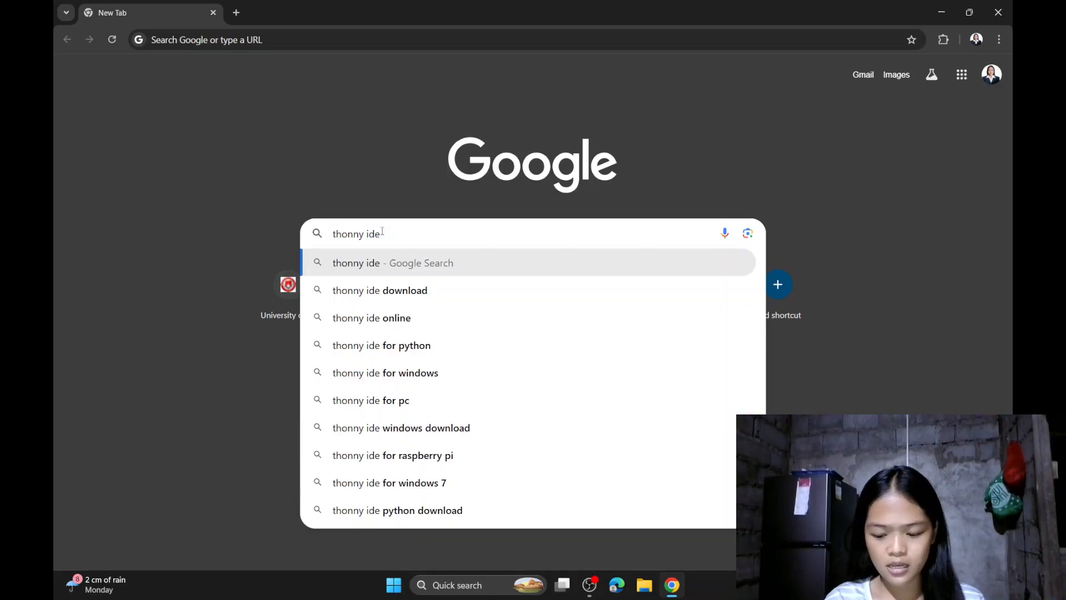
key(Return)
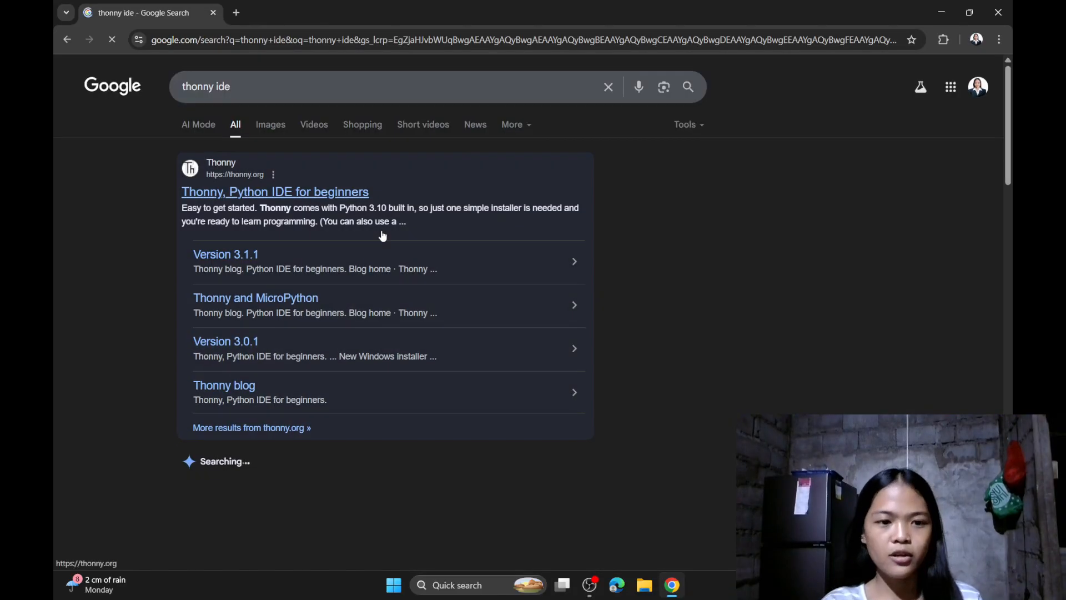
click(228, 188)
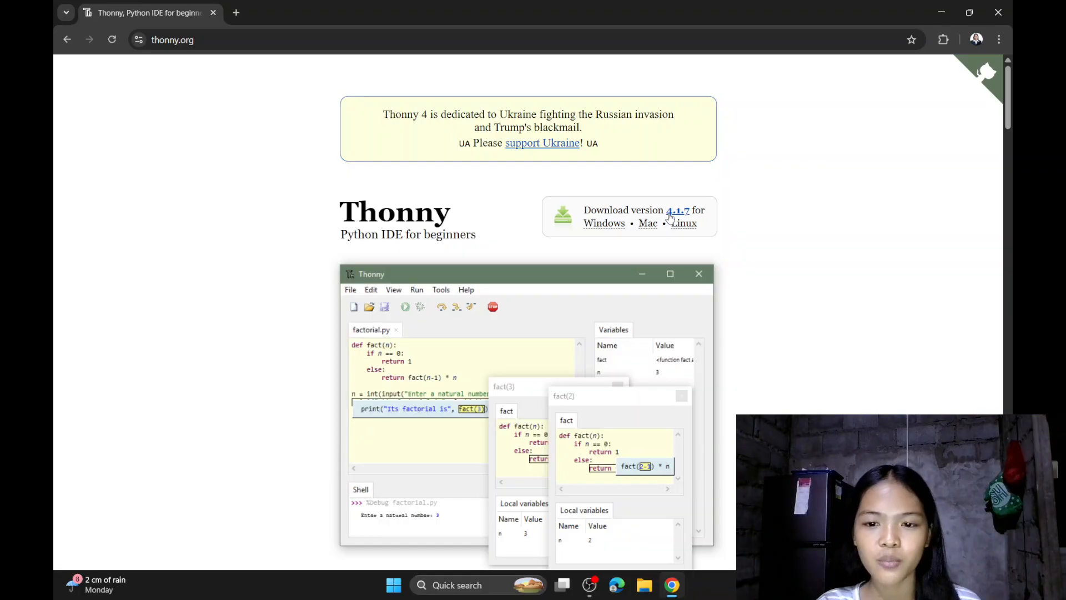
- Download the recommended Windows installer with 64-bit Python 3.10, thonny-4.1.7.exe, and check its progress in the download history
mouse_move(604, 221)
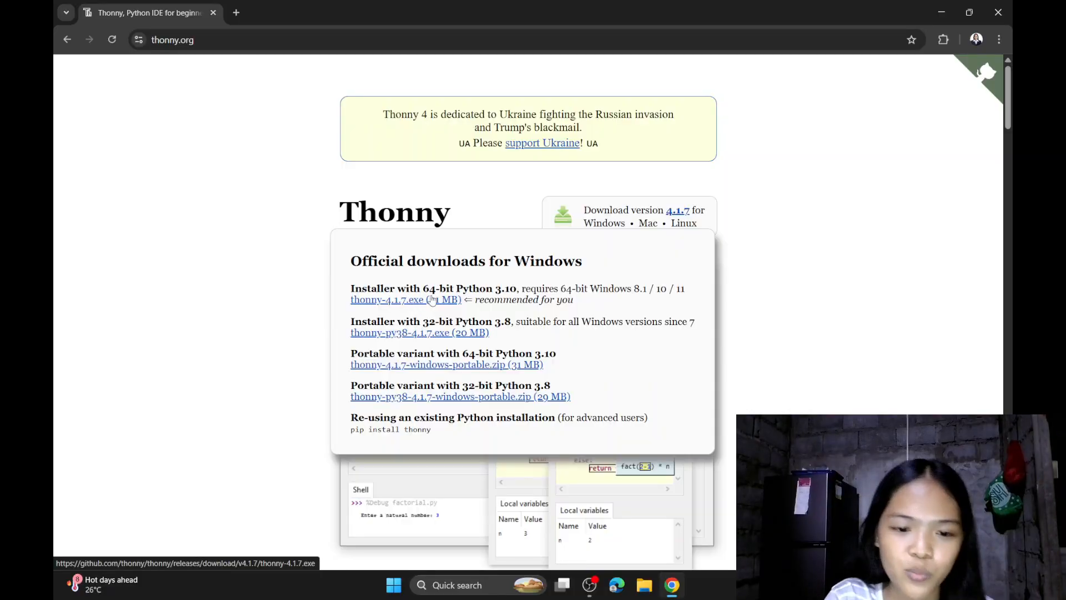
click(387, 301)
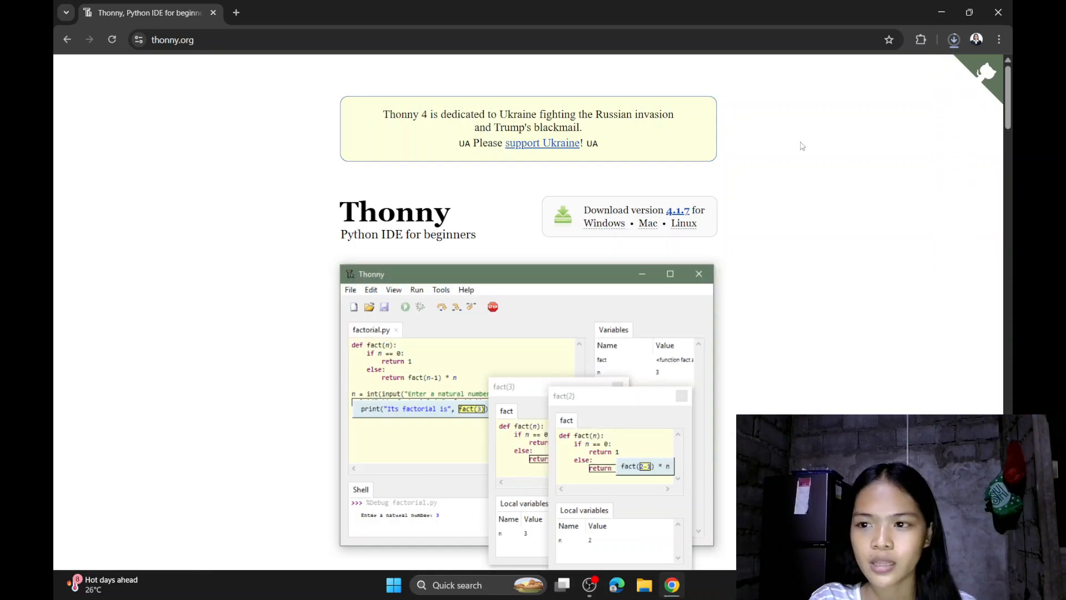
click(952, 46)
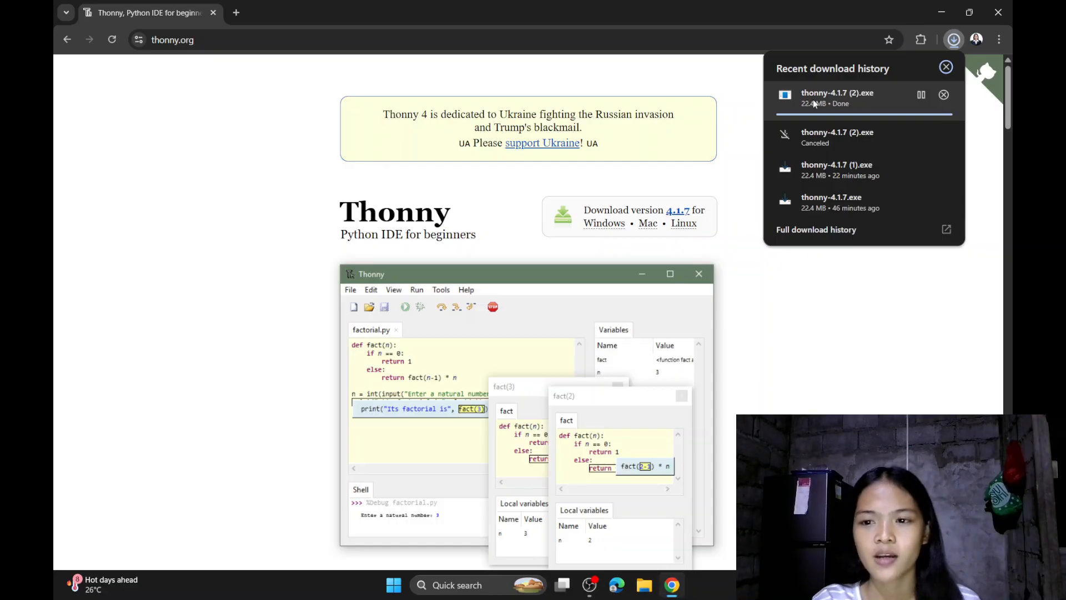
- Minimize the browser, then find thonny-4.1.7.exe with the Windows search and launch the installer
click(941, 6)
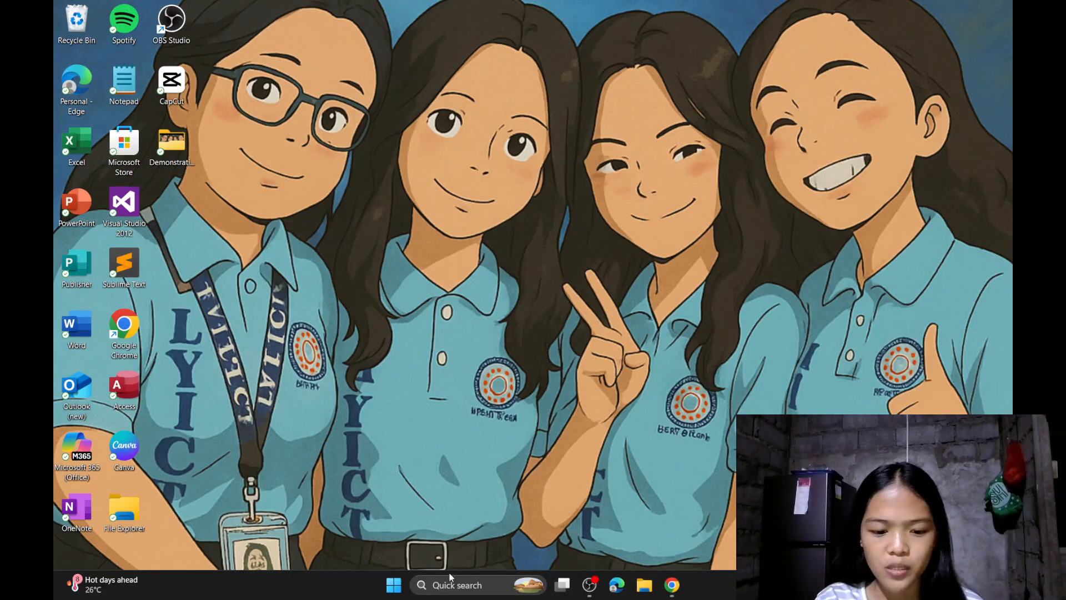
click(454, 585)
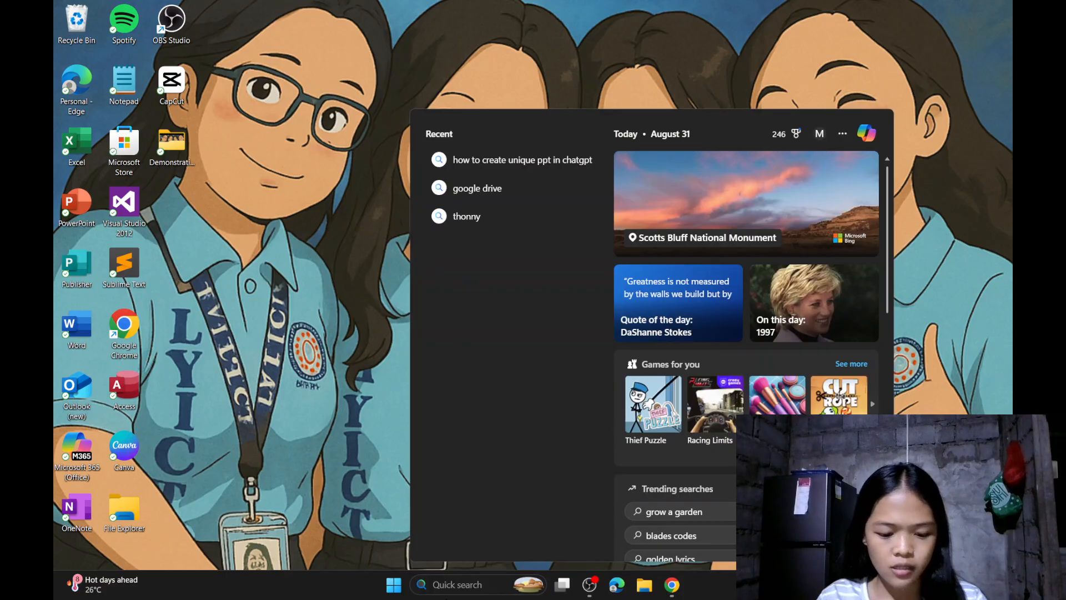
text(thonny-4.1.7.exe)
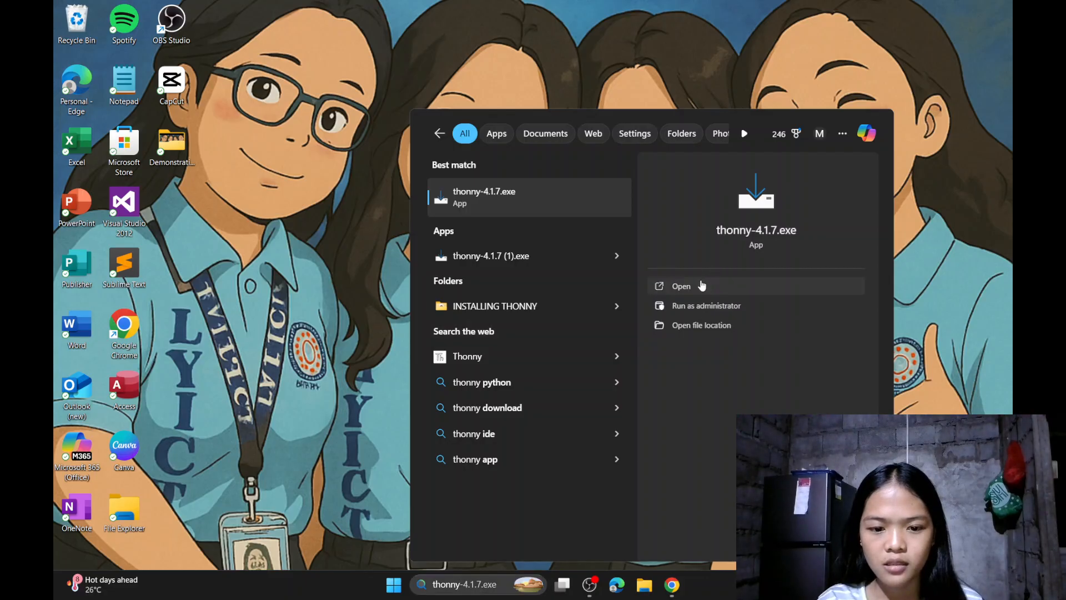
click(702, 285)
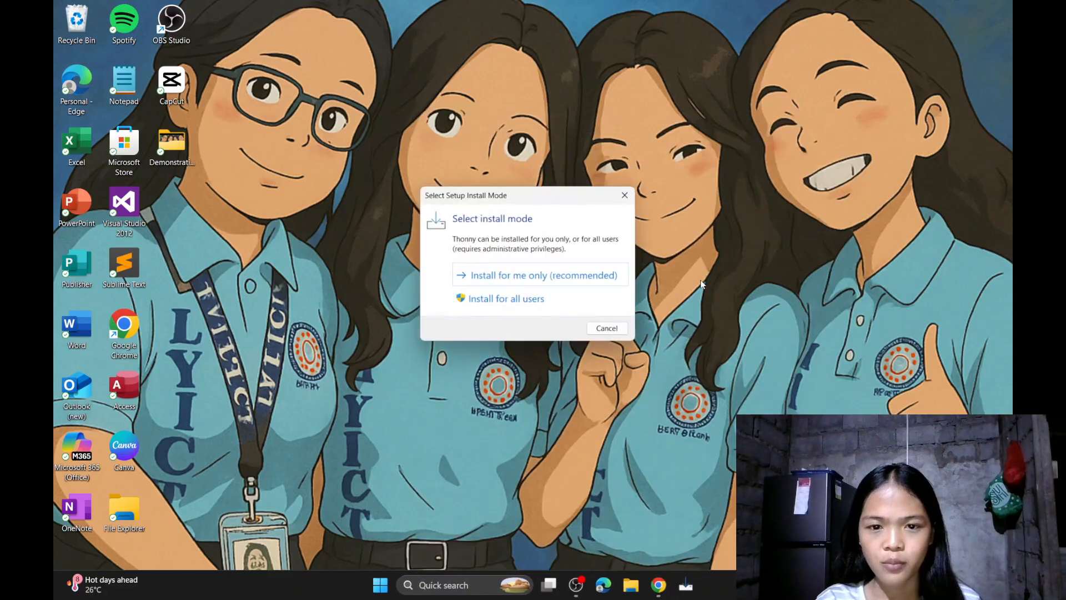
- Set up Thonny for the current account only, accepting the license agreement and keeping the default destination and Start Menu folders
click(498, 276)
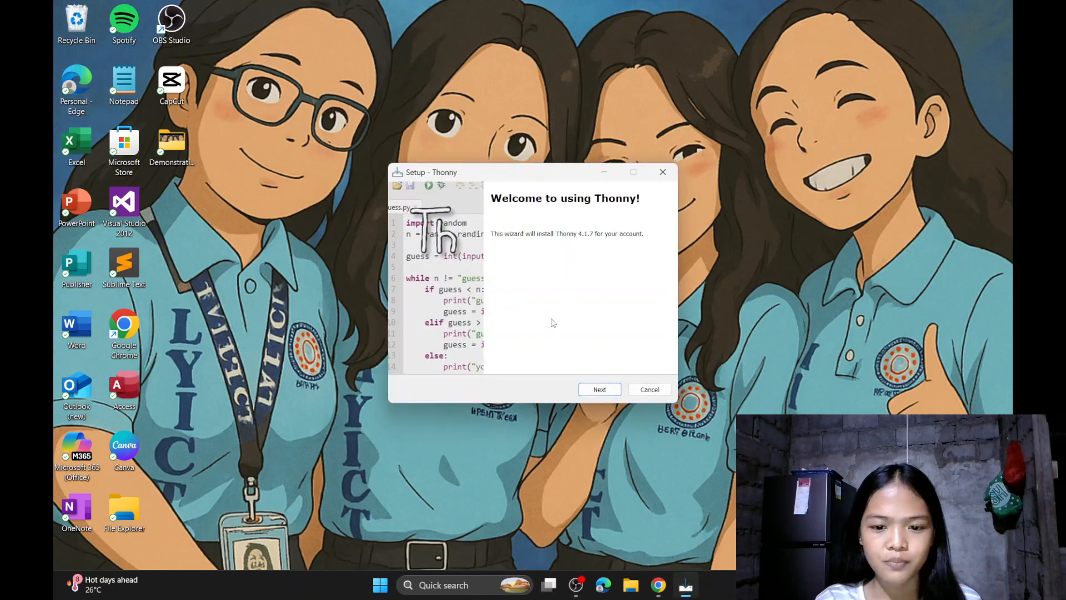
click(593, 390)
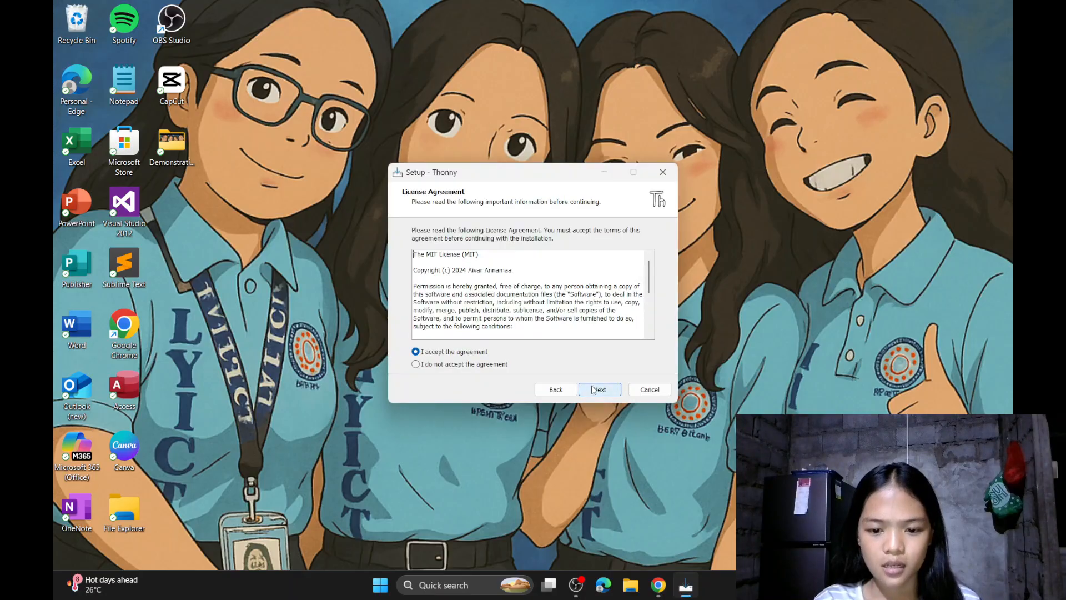
click(593, 390)
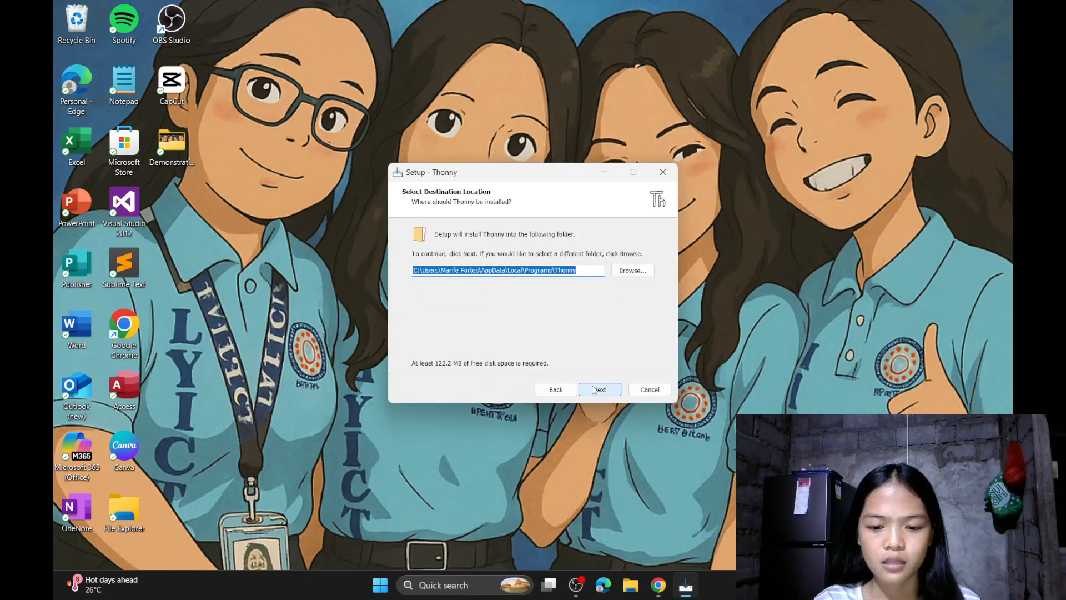
click(592, 390)
click(593, 390)
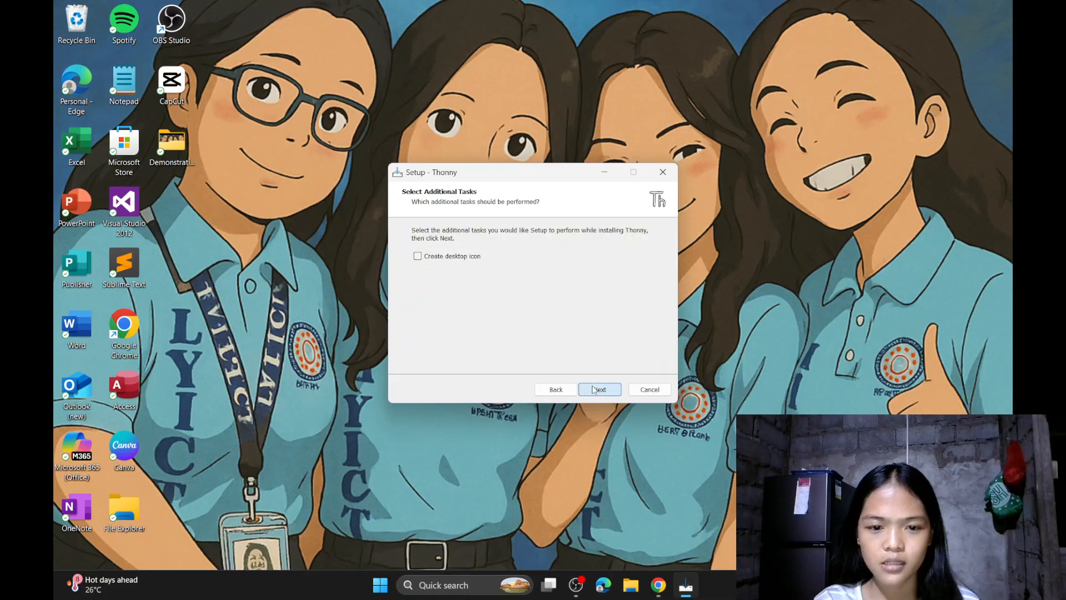
- Enable the desktop icon option and install Thonny
click(419, 259)
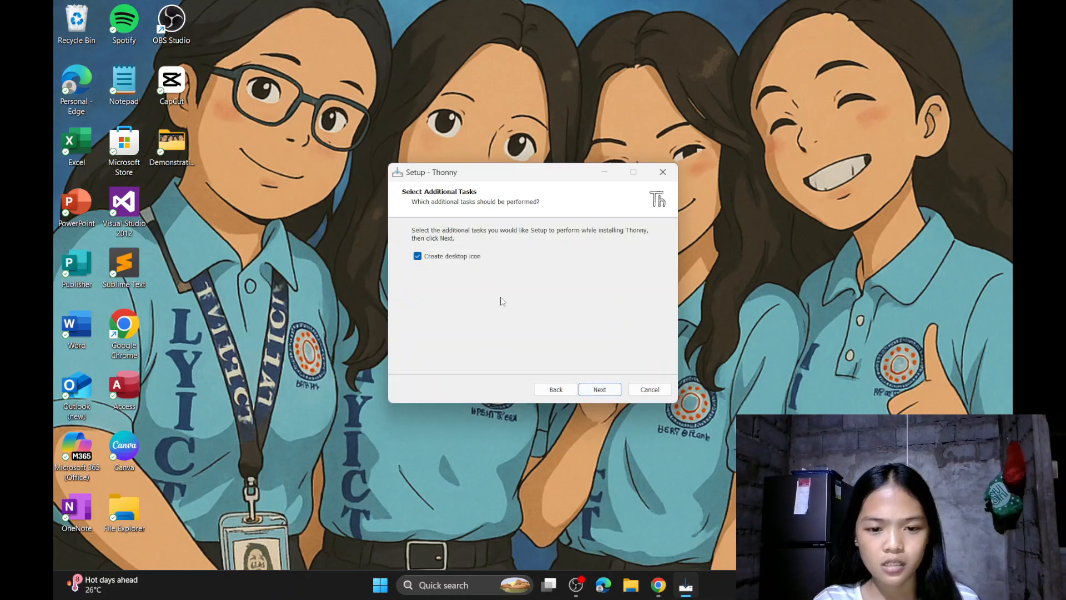
click(597, 392)
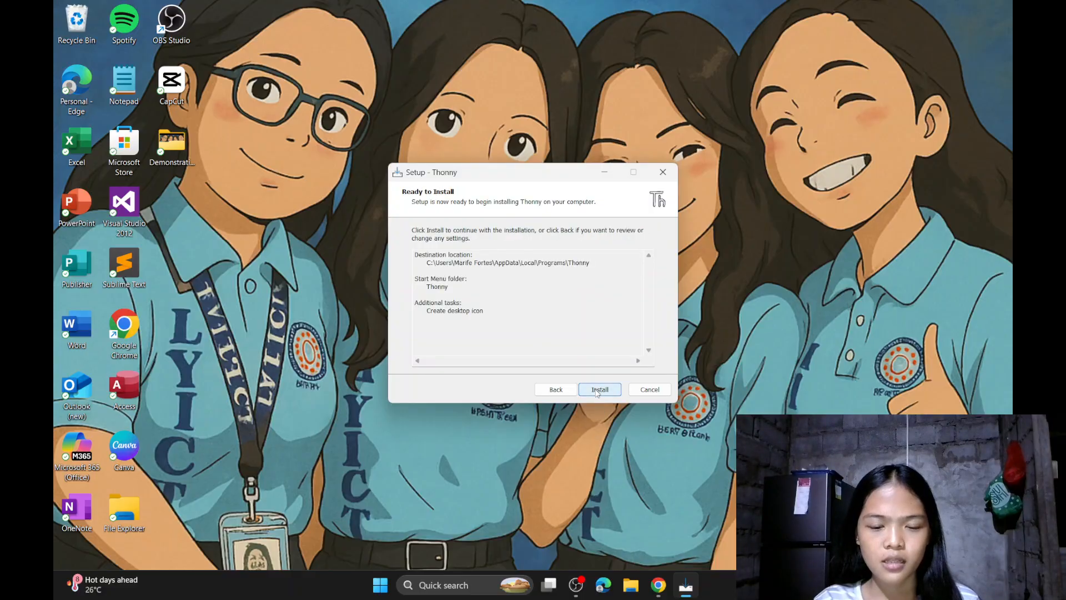
click(597, 392)
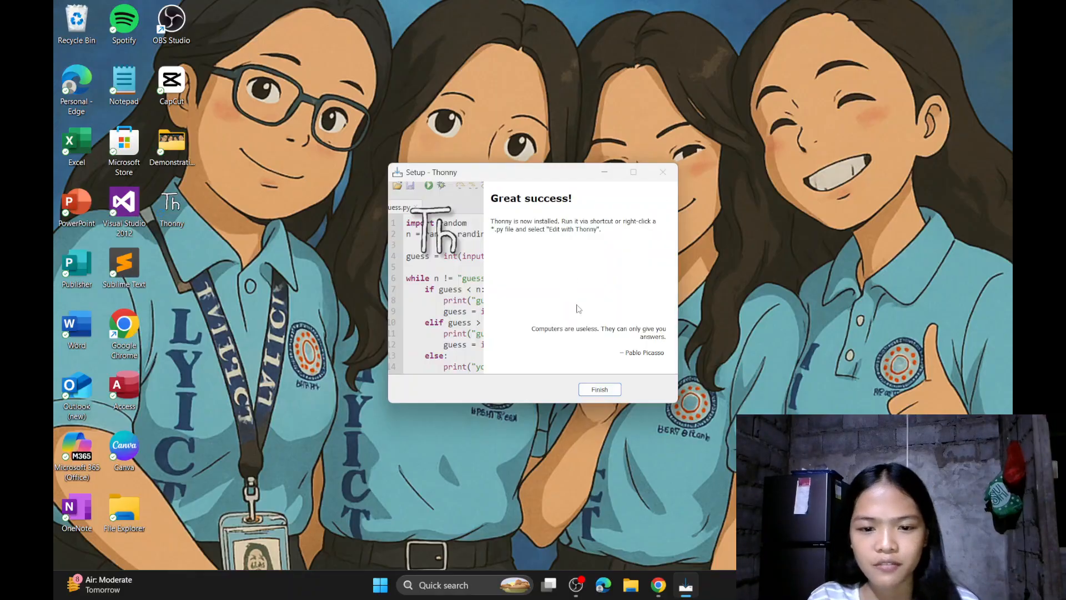
- Finish the setup wizard and launch Thonny from its desktop shortcut
click(588, 389)
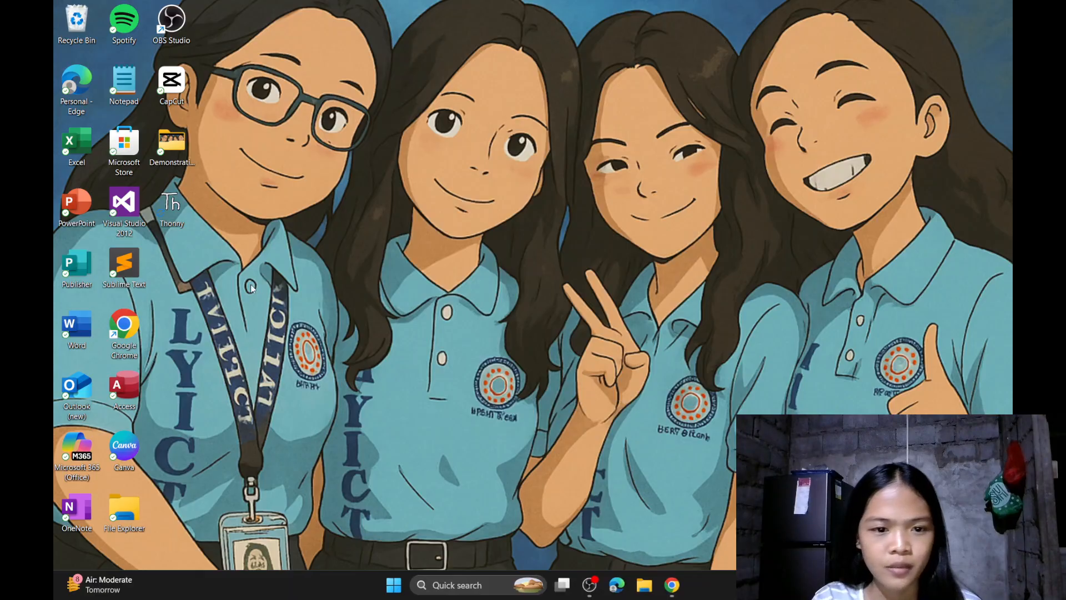
double_click(177, 207)
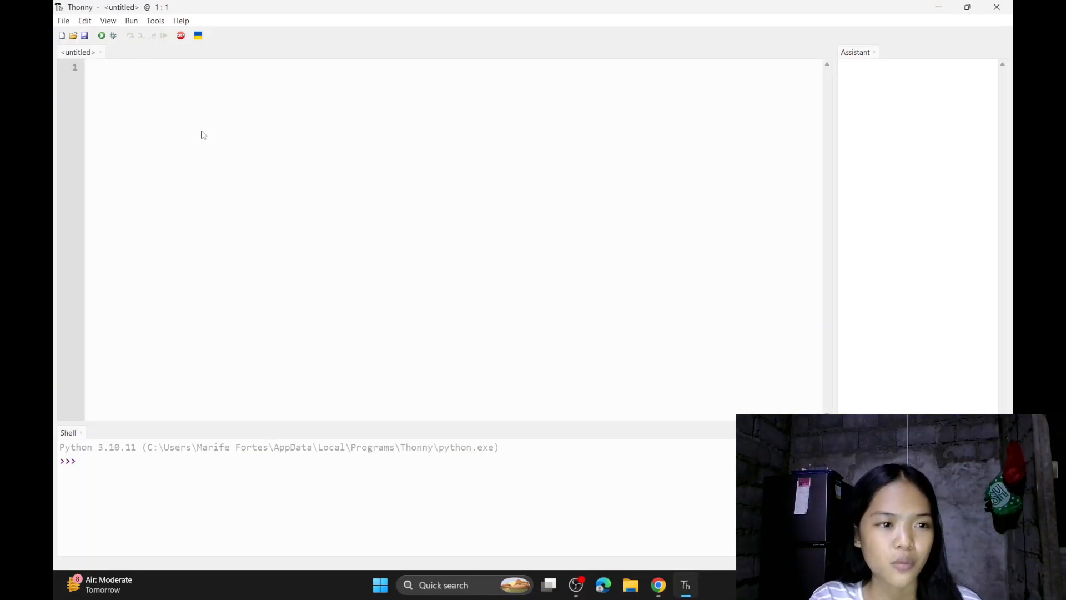
click(62, 21)
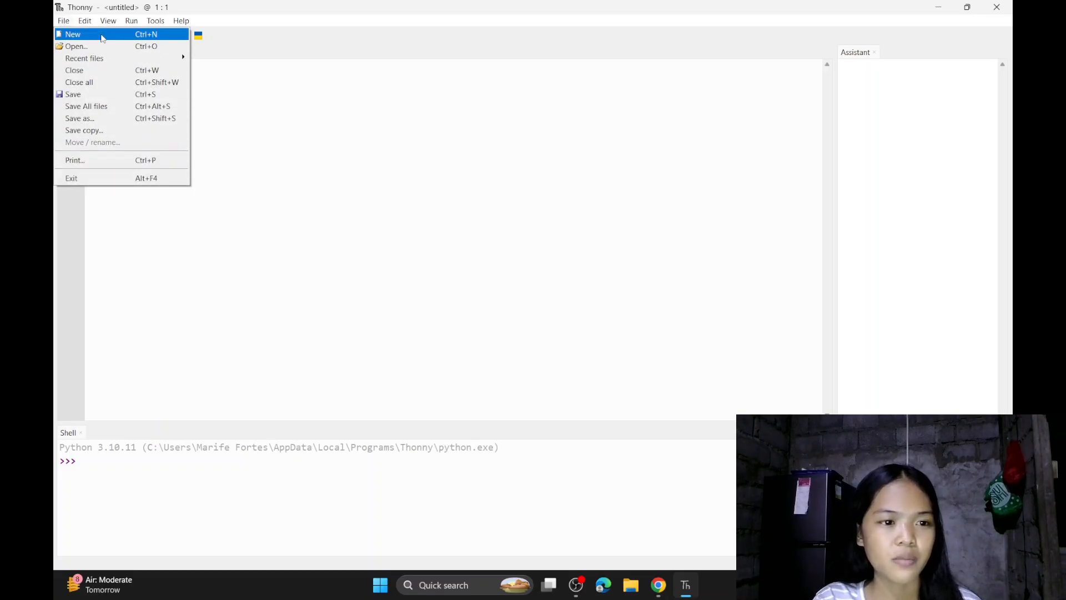
mouse_move(107, 21)
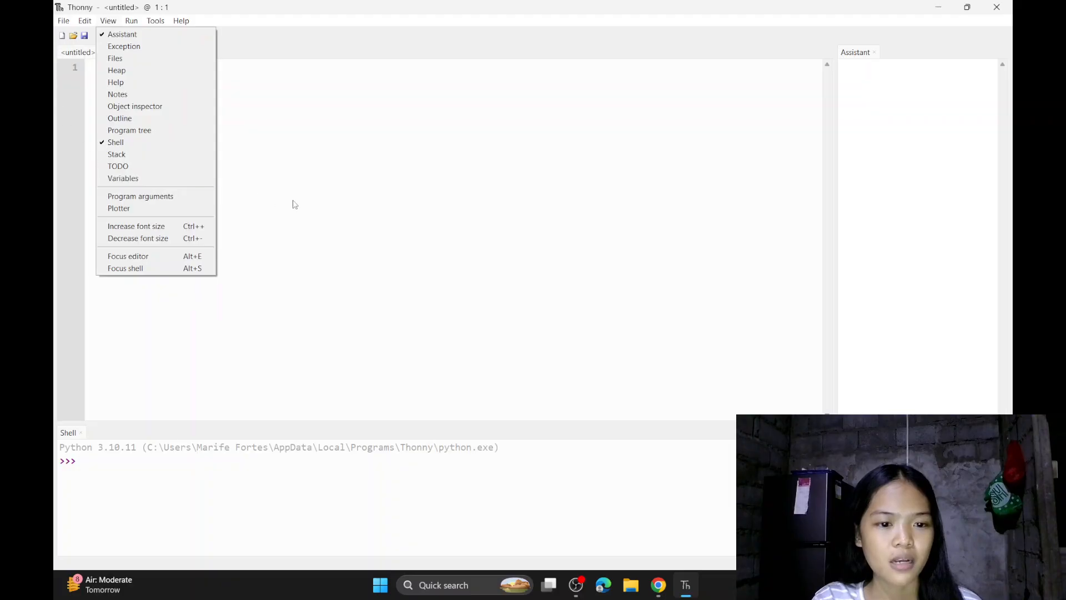
click(392, 179)
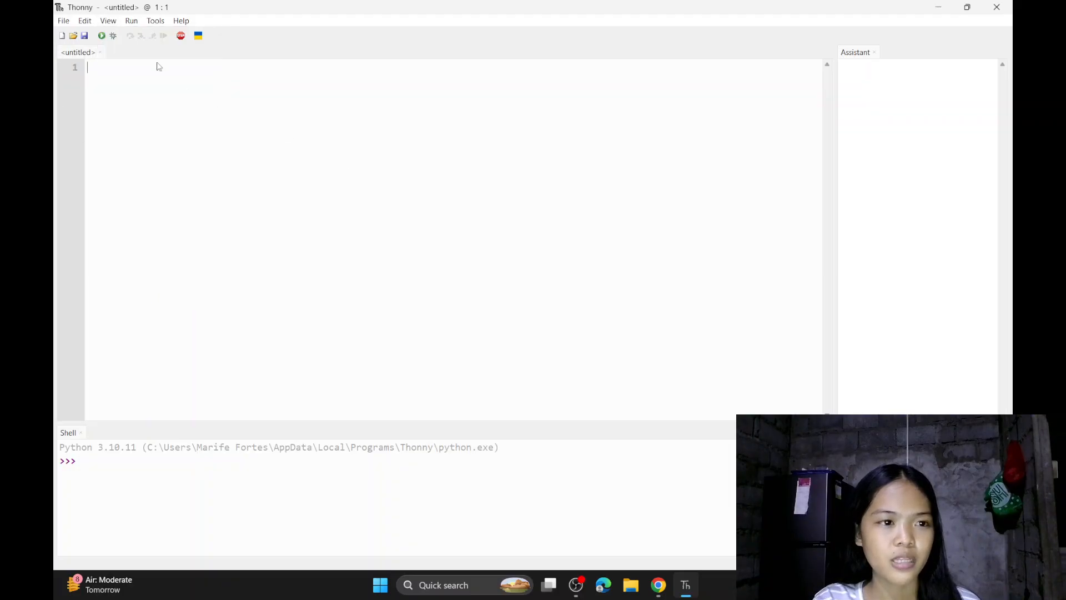
click(87, 23)
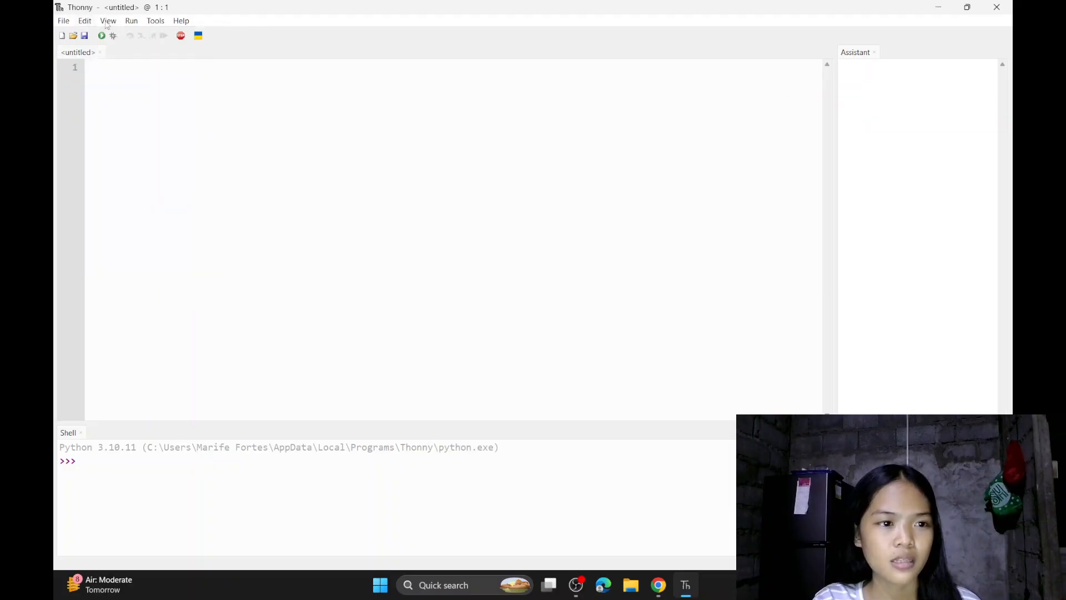
click(107, 25)
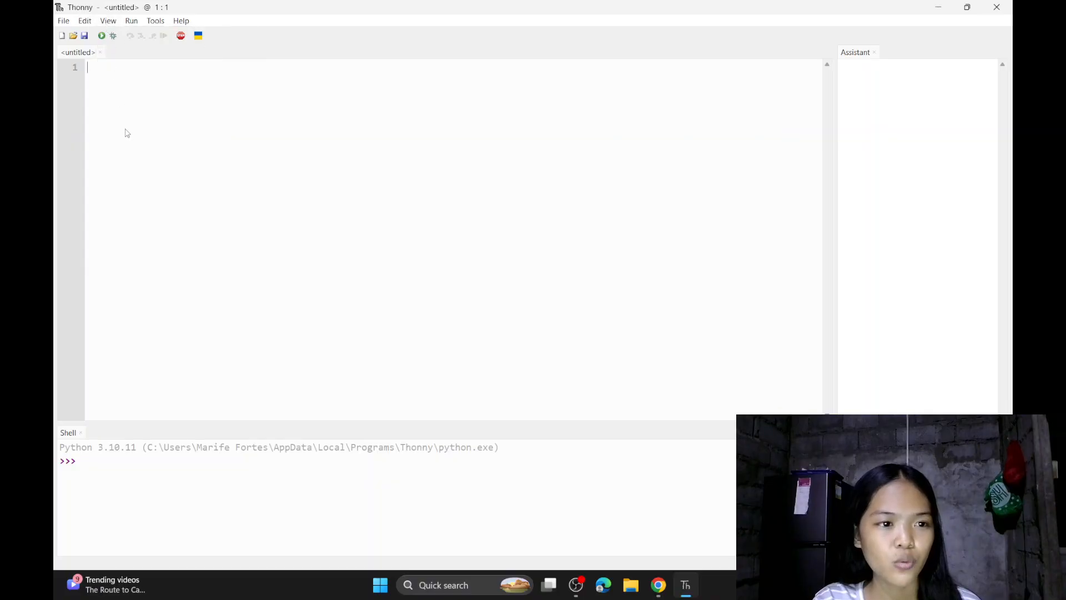
click(136, 25)
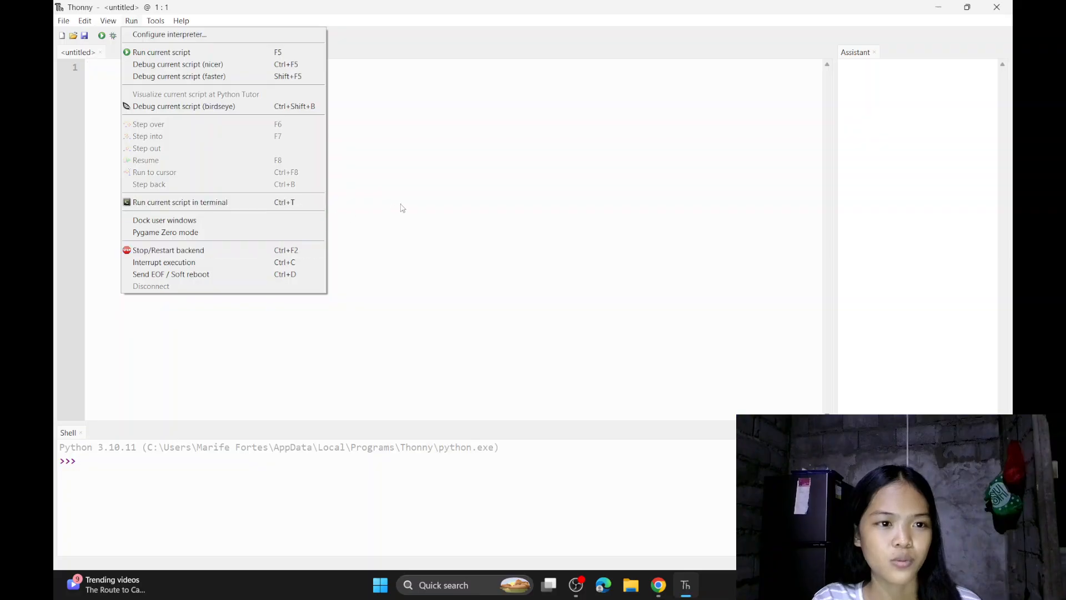
click(402, 208)
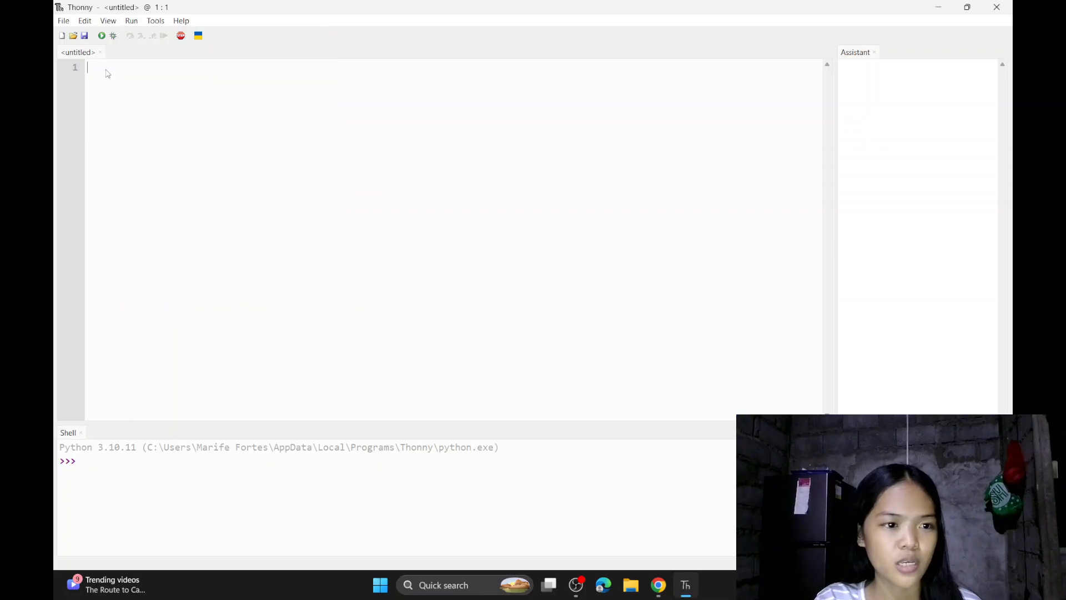
- Write the statement print("Hello World") on line 1 of the untitled script
text(pri)
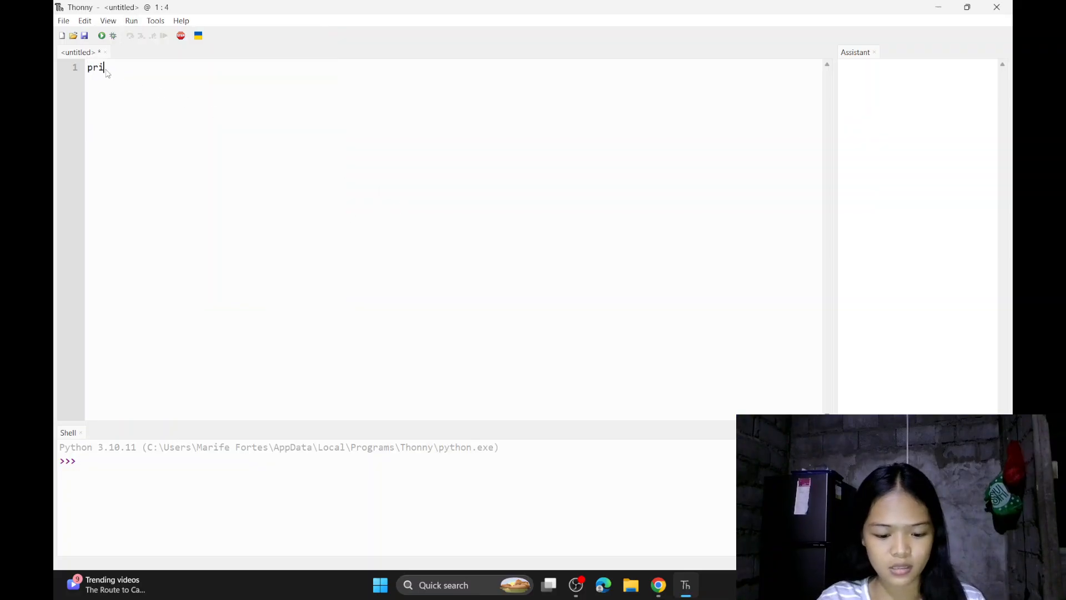
text(nt()
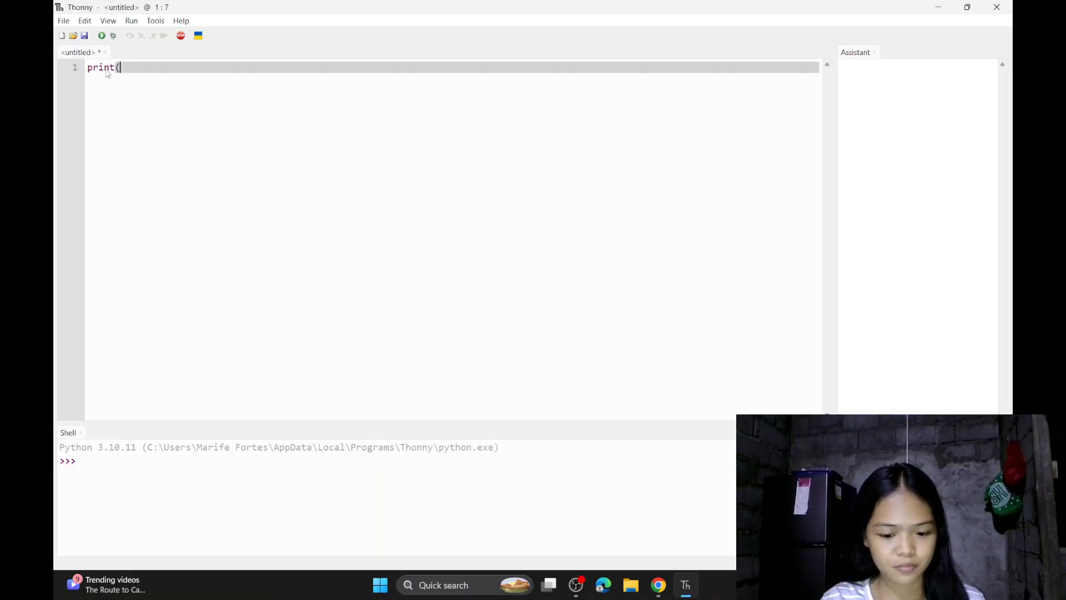
text(")
key(Caps_Lock)
text(H)
key(Caps_Lock)
text(ello)
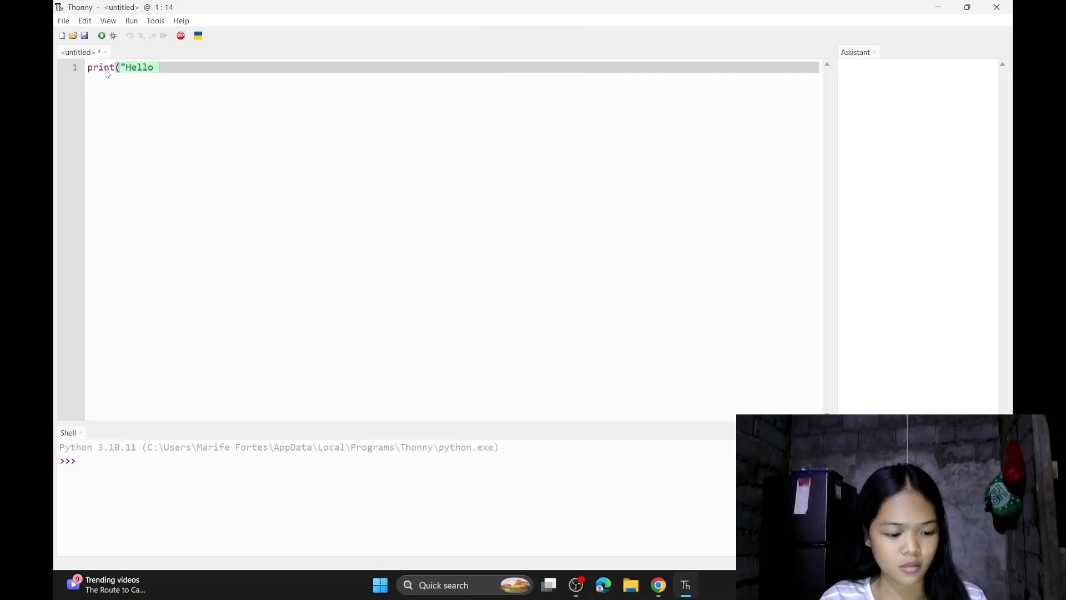
key(Caps_Lock)
text(W)
key(Caps_Lock)
text(orld)
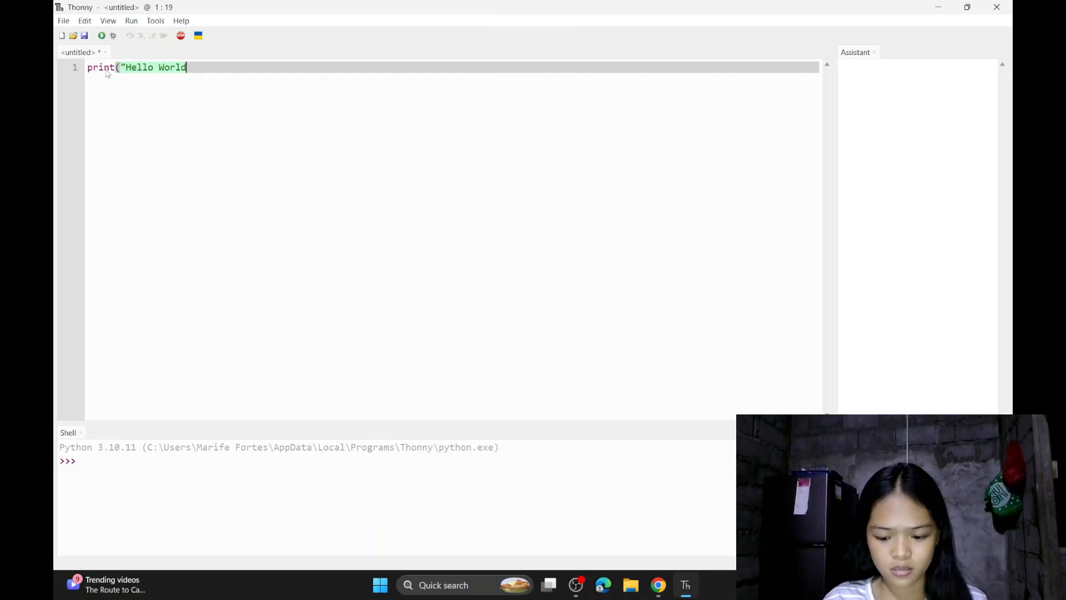
text("))
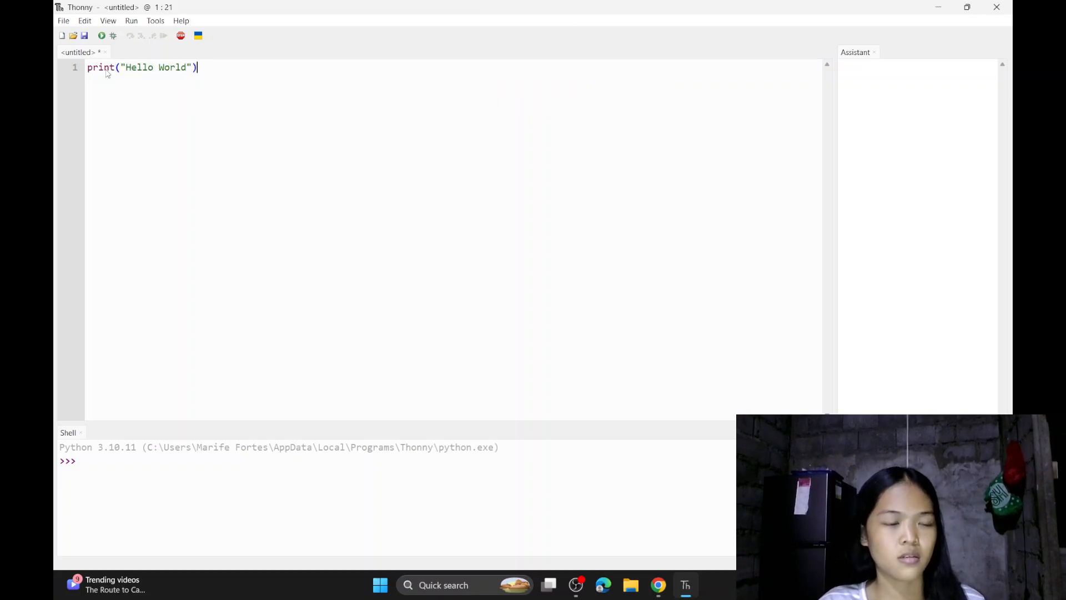
- Run the current script and highlight its output in the Shell
click(125, 24)
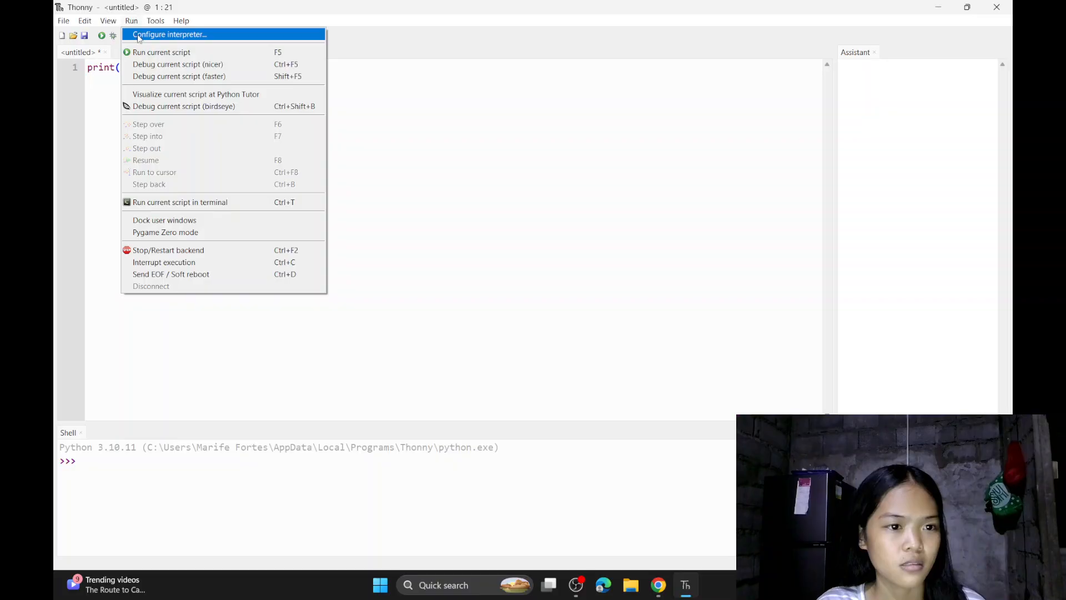
click(162, 54)
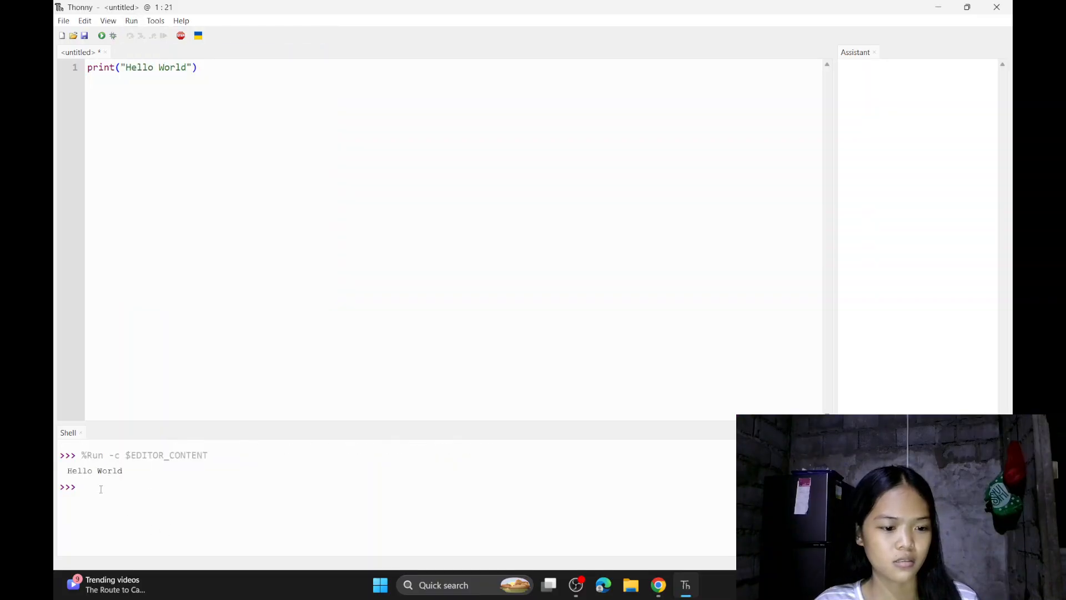
drag(62, 468, 83, 489)
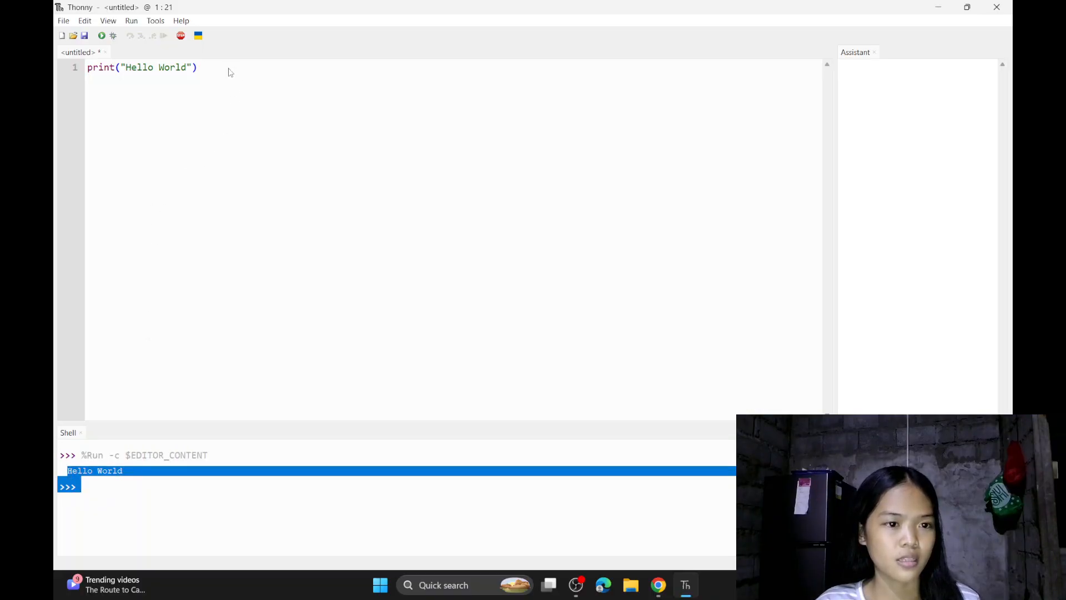
- Add a second print statement on line 2 that outputs the author's full name in capitals, surname first
click(211, 71)
key(Return)
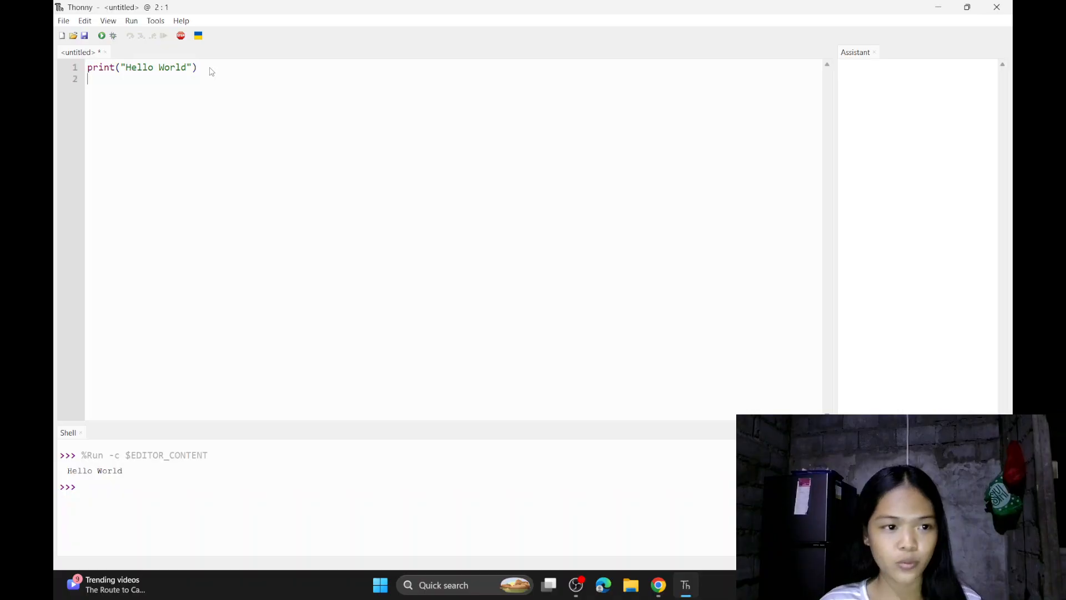
text(p)
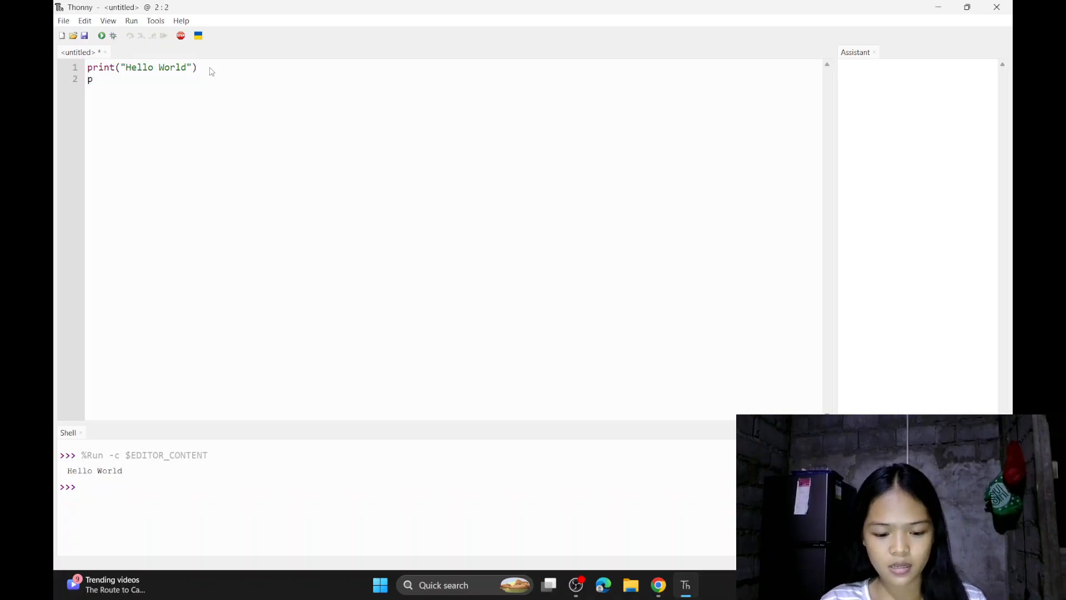
text(tint)
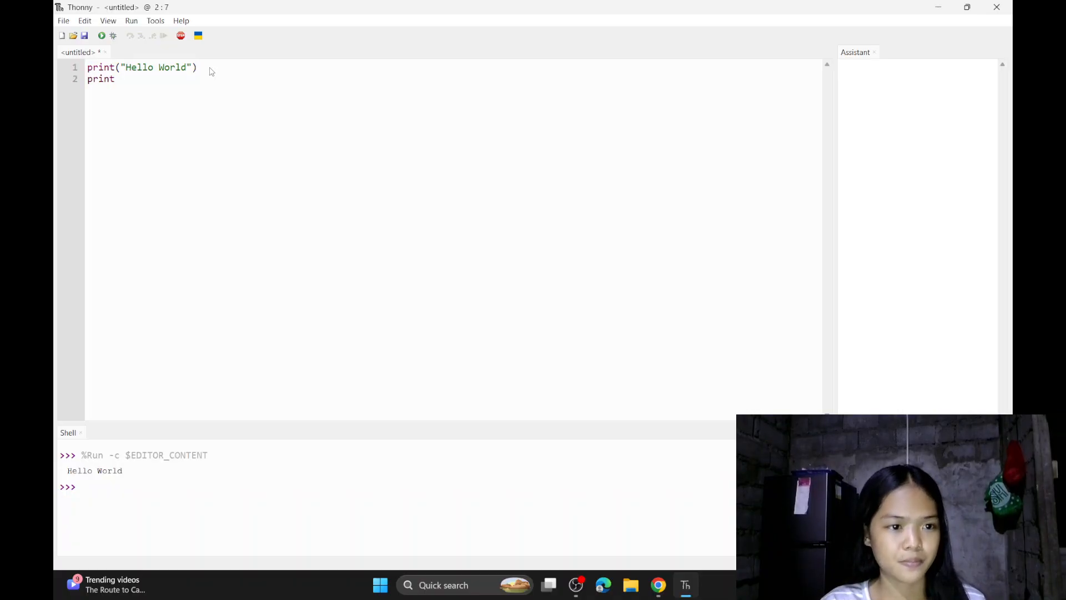
key(BackSpace)
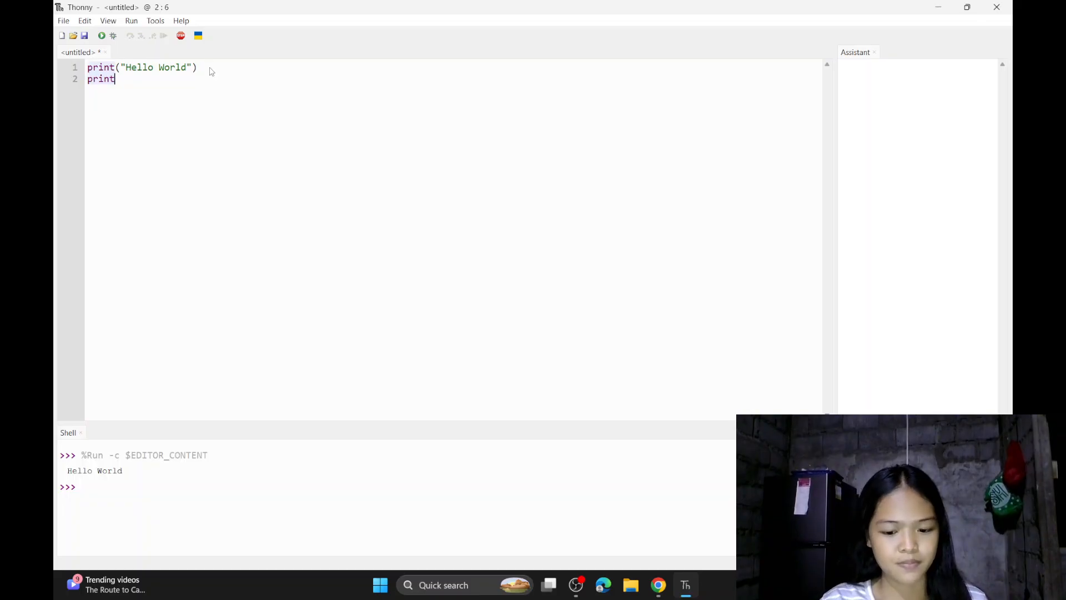
text(()
key(Caps_Lock)
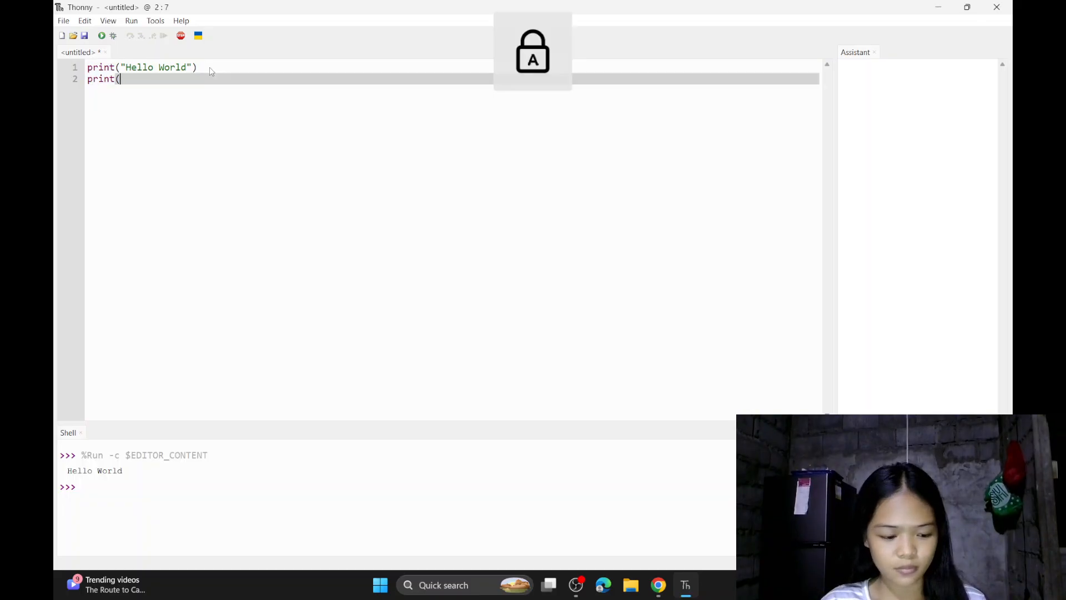
text("F)
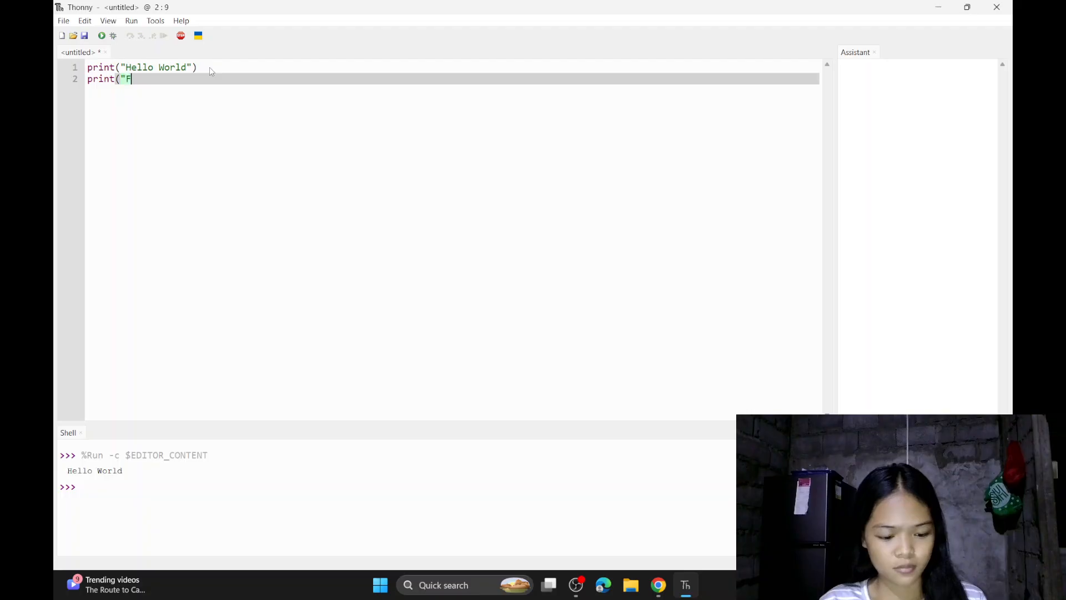
text(ORTES)
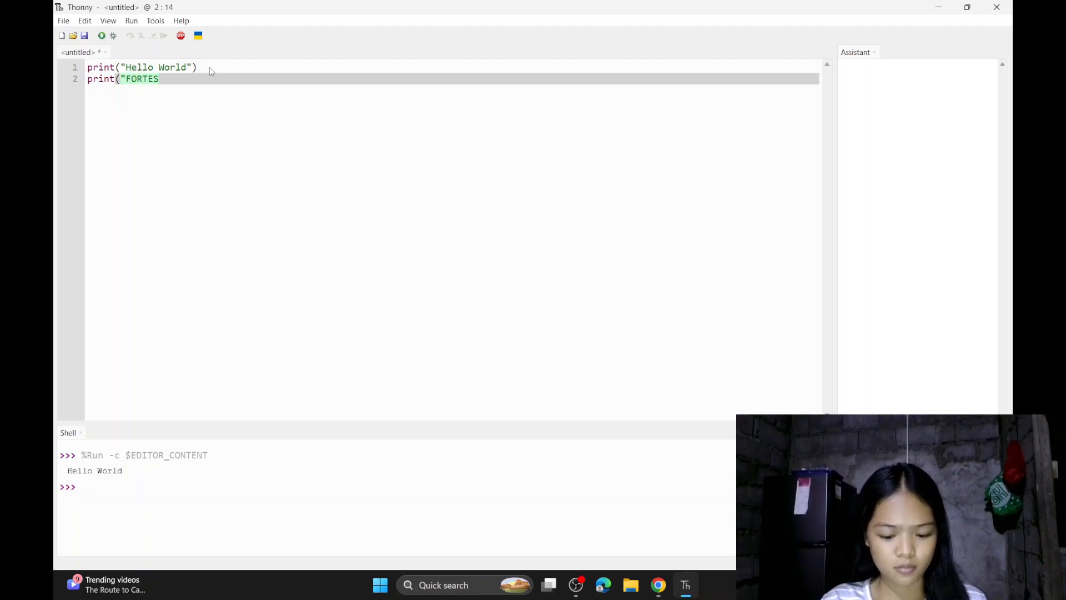
text(, MA)
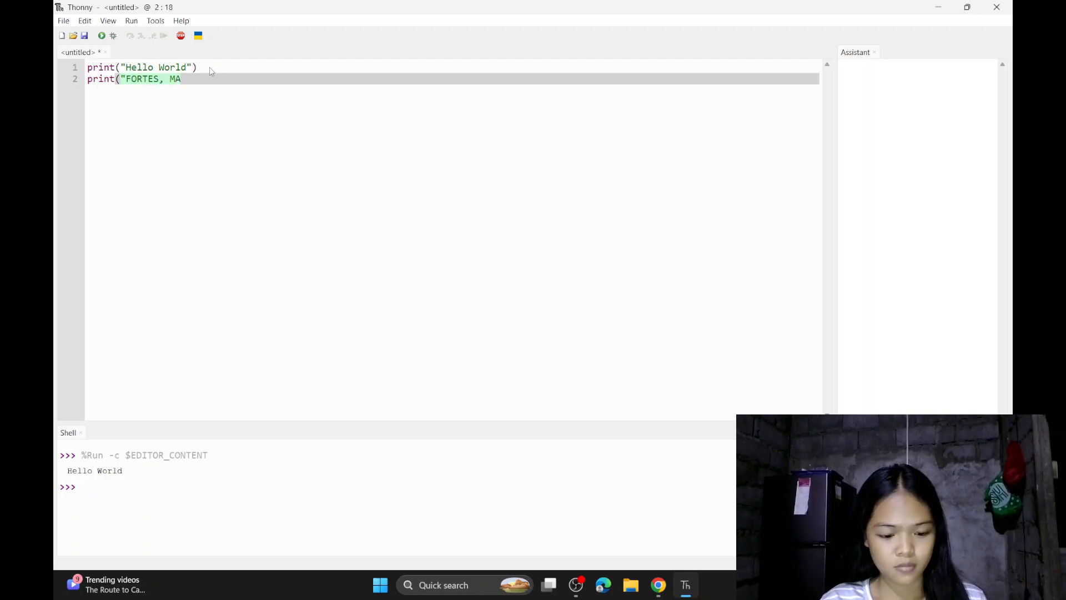
text(RIFE )
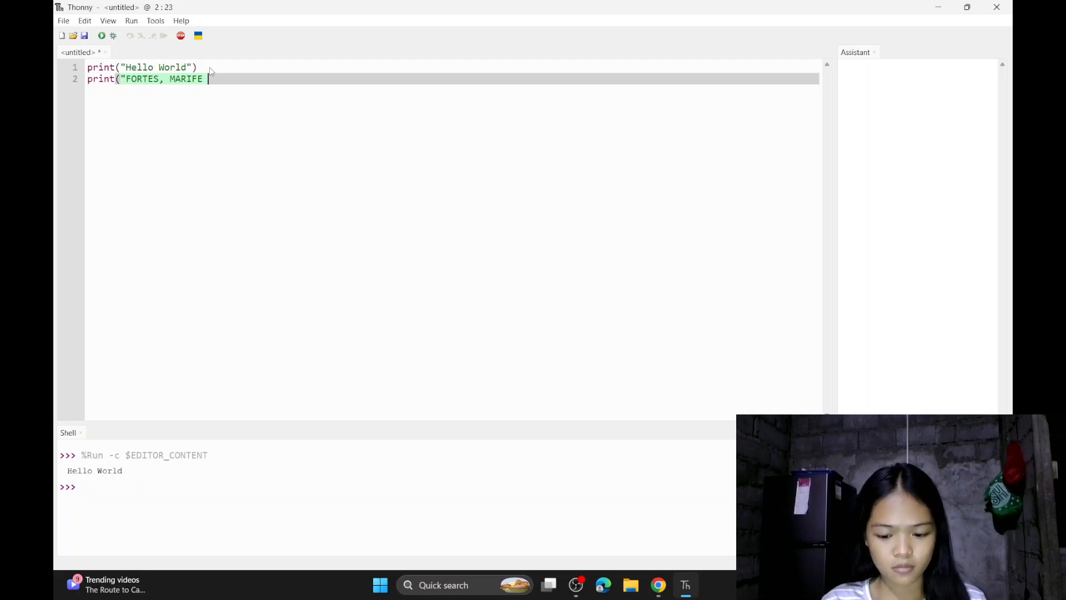
text(O.")
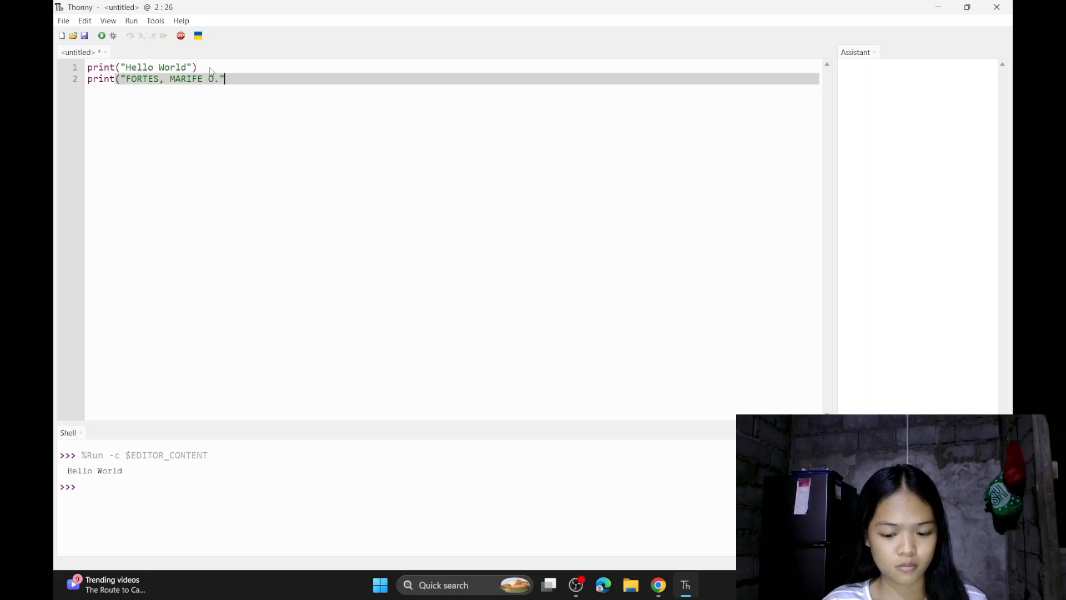
text())
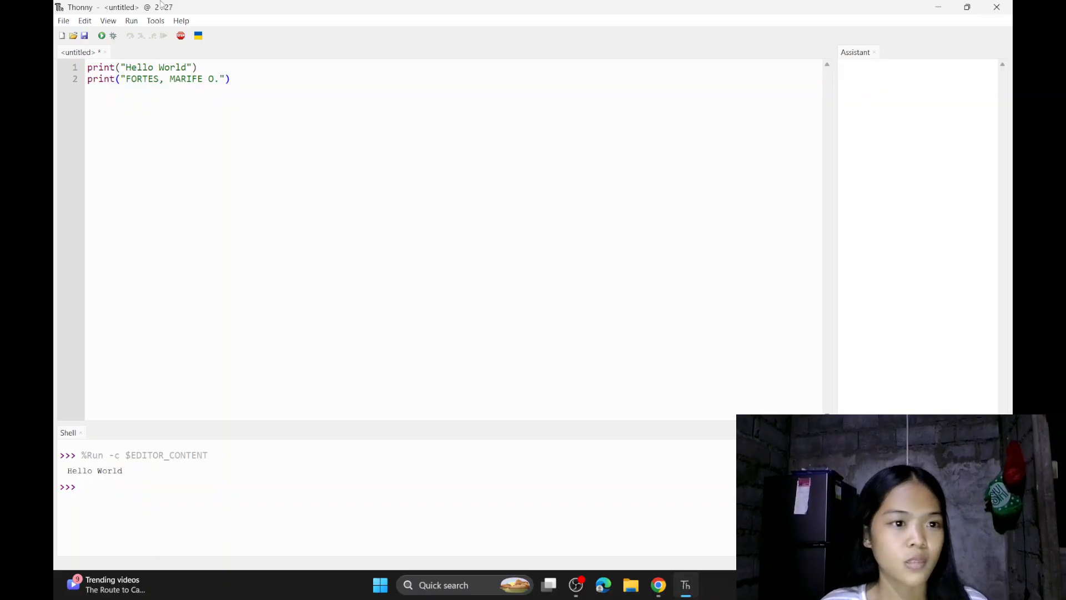
- Run the two-line script and highlight both printed lines in the Shell
click(131, 21)
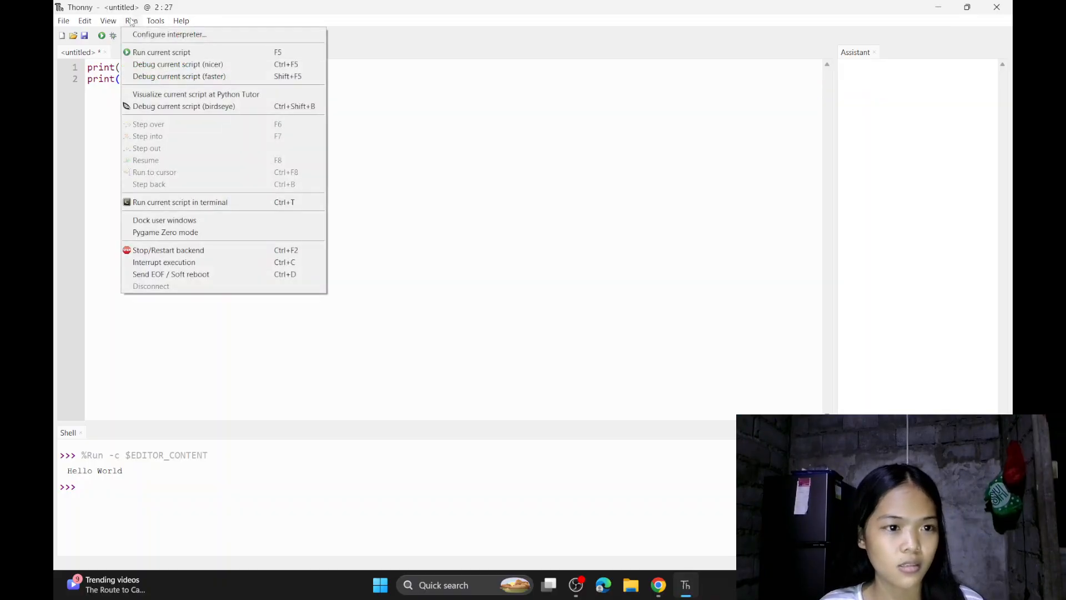
click(150, 52)
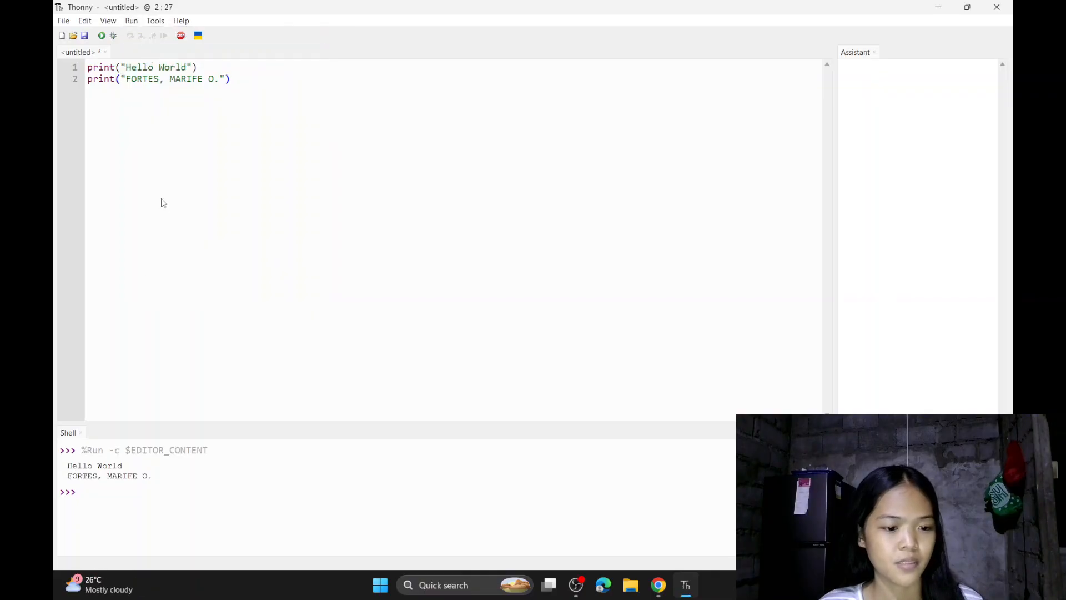
drag(69, 465, 132, 478)
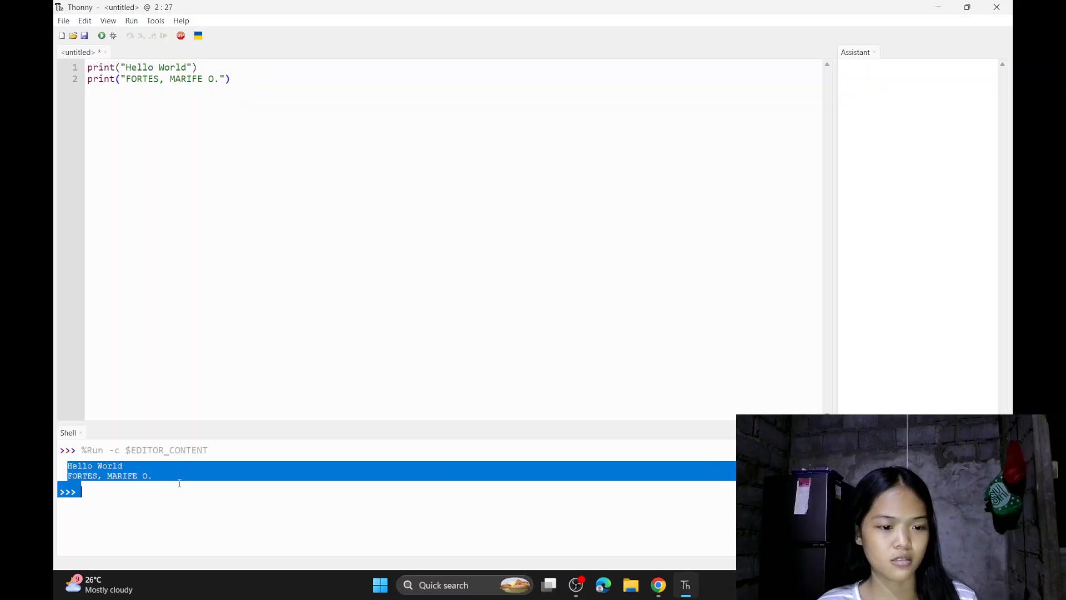
click(281, 309)
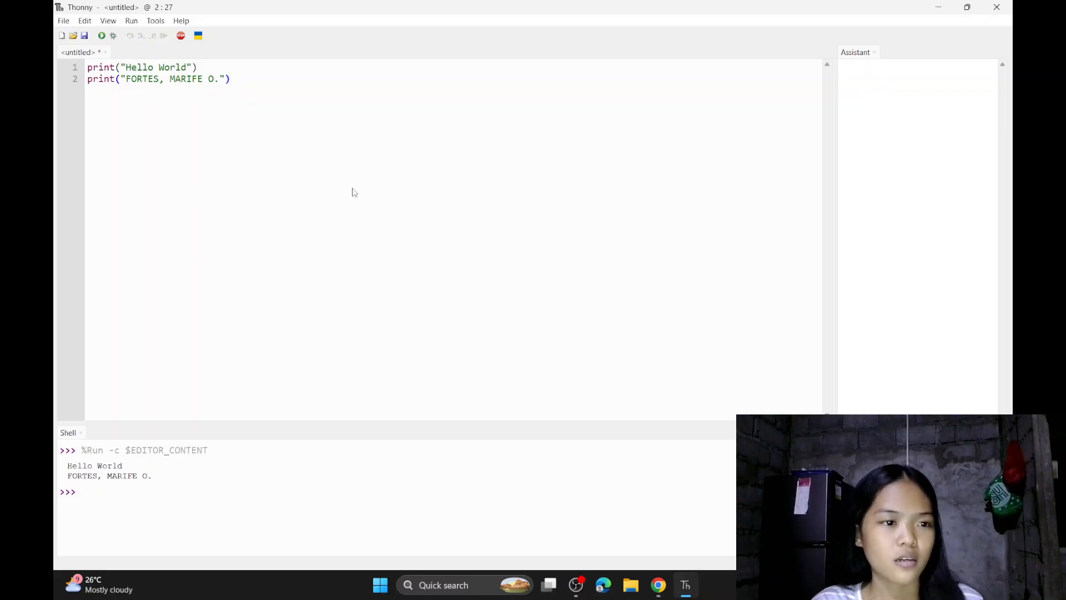
- Save the script in the user's home folder as a .py file named with the author's surname in capitals, and close the editor
click(62, 22)
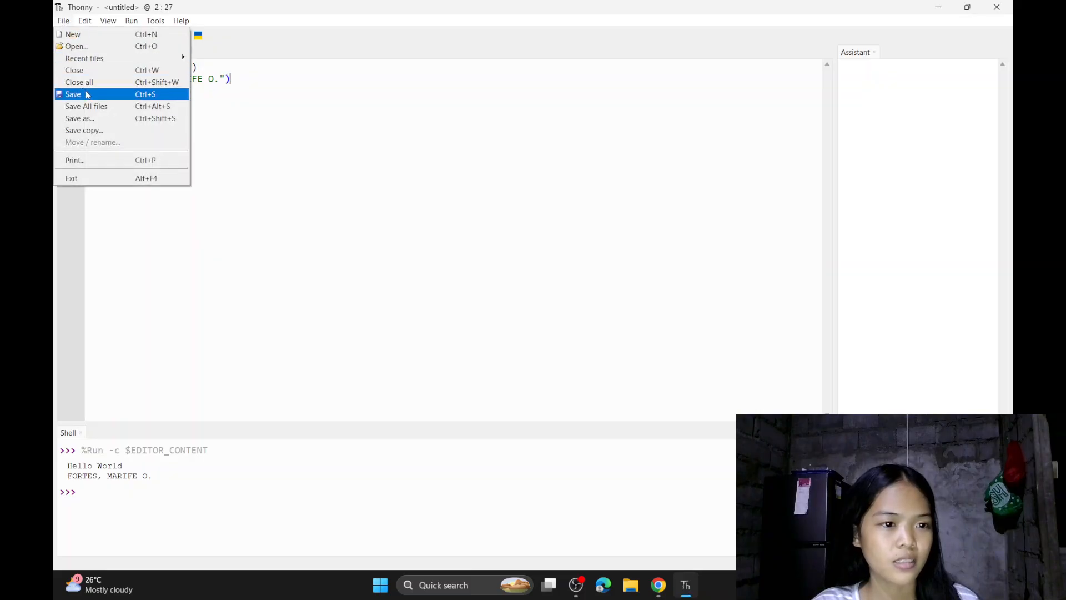
click(87, 96)
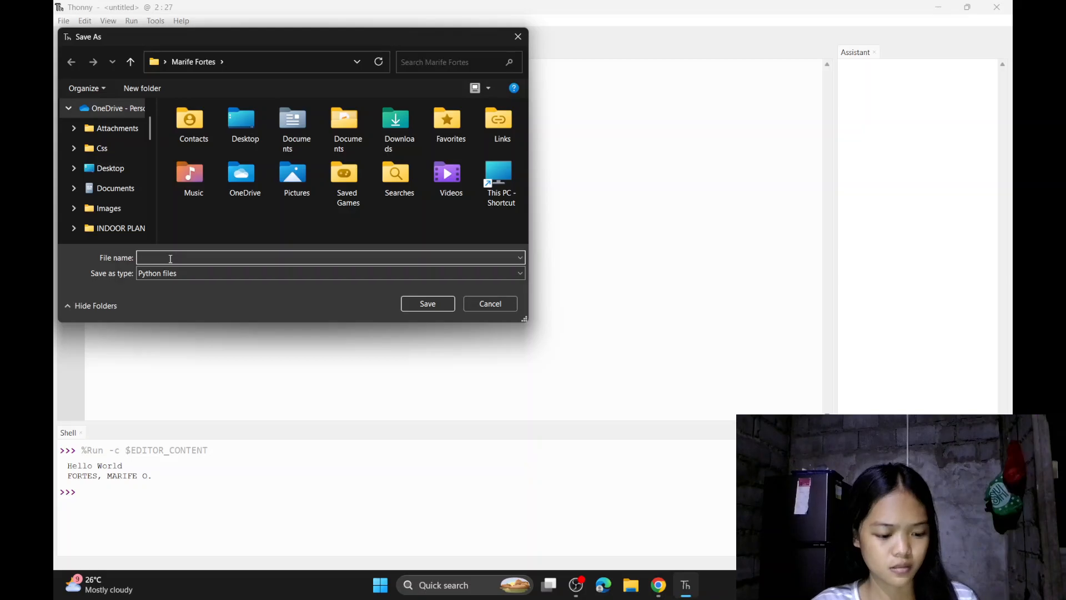
text(FORTES)
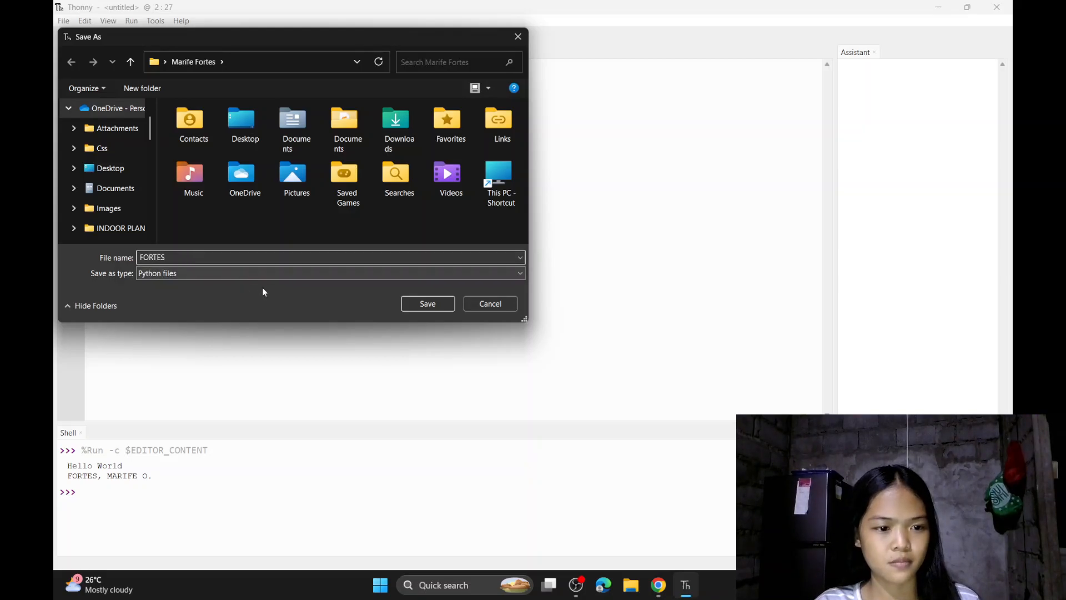
text(.)
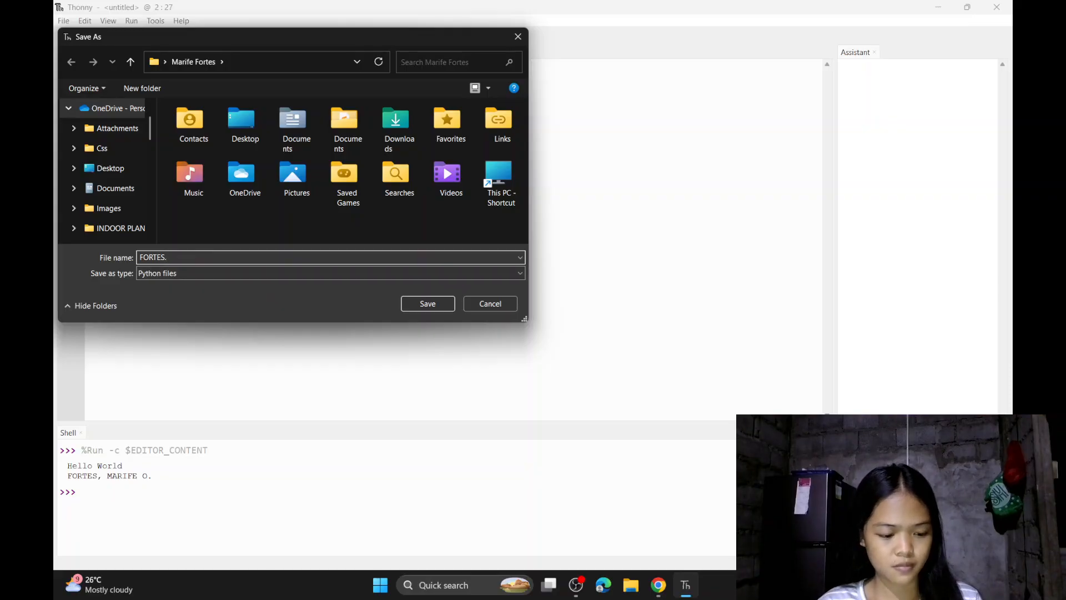
key(Caps_Lock)
text(py)
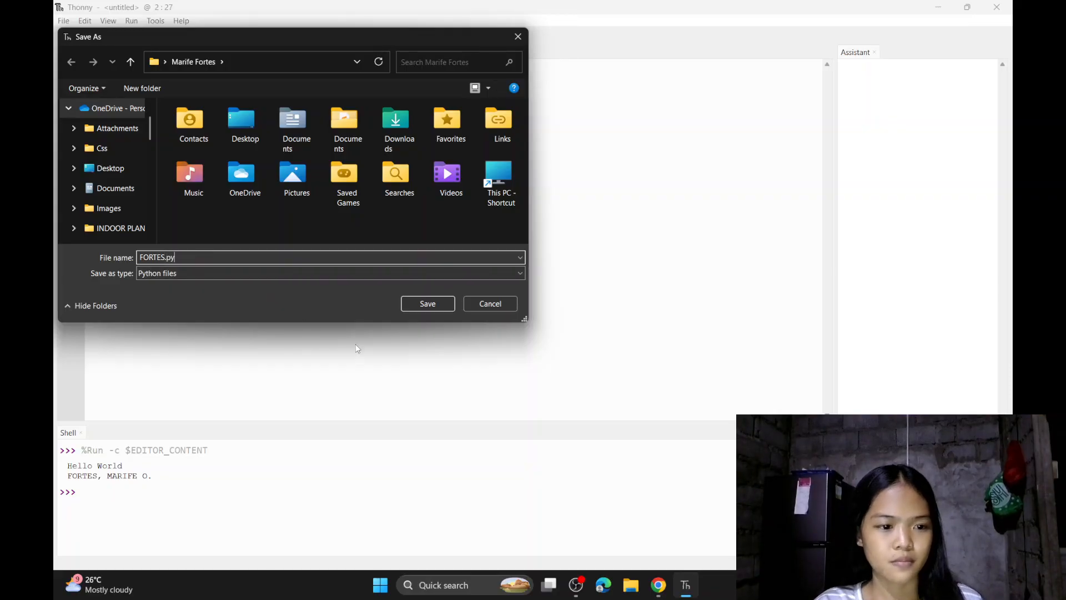
click(427, 305)
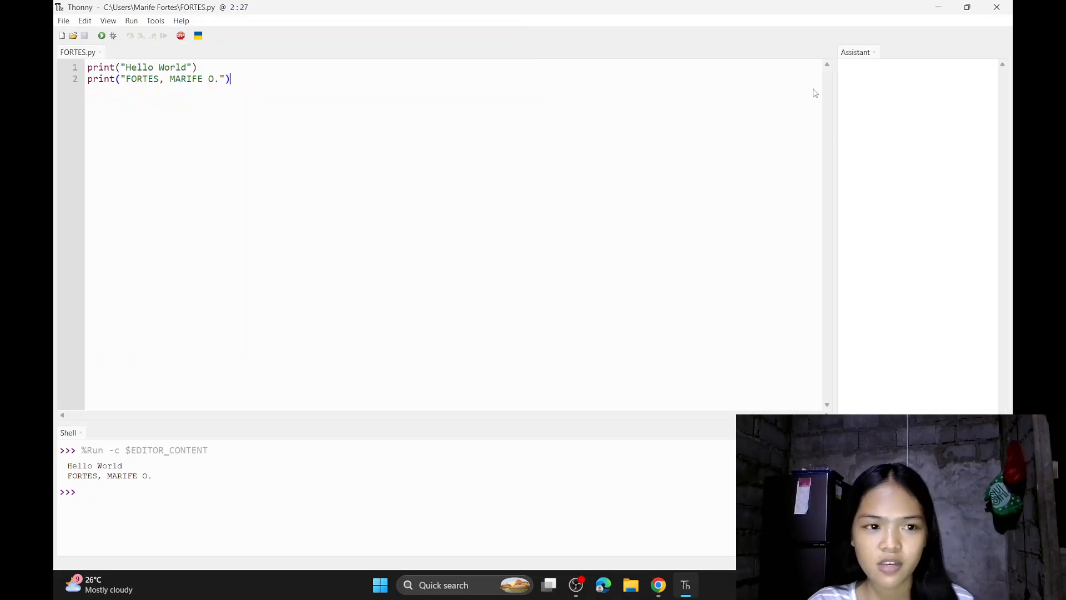
click(997, 7)
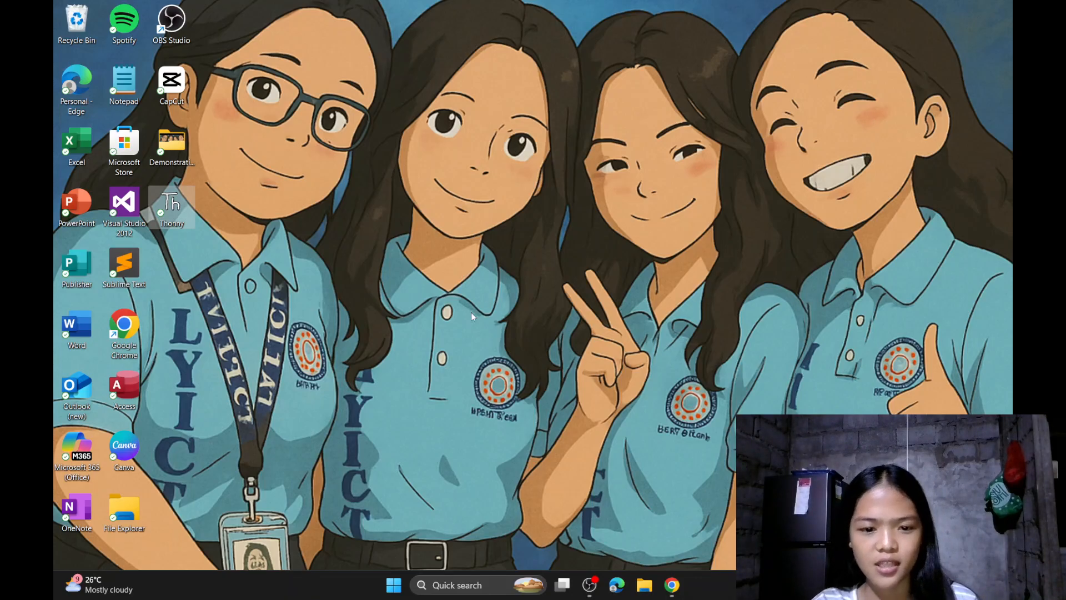
click(589, 584)
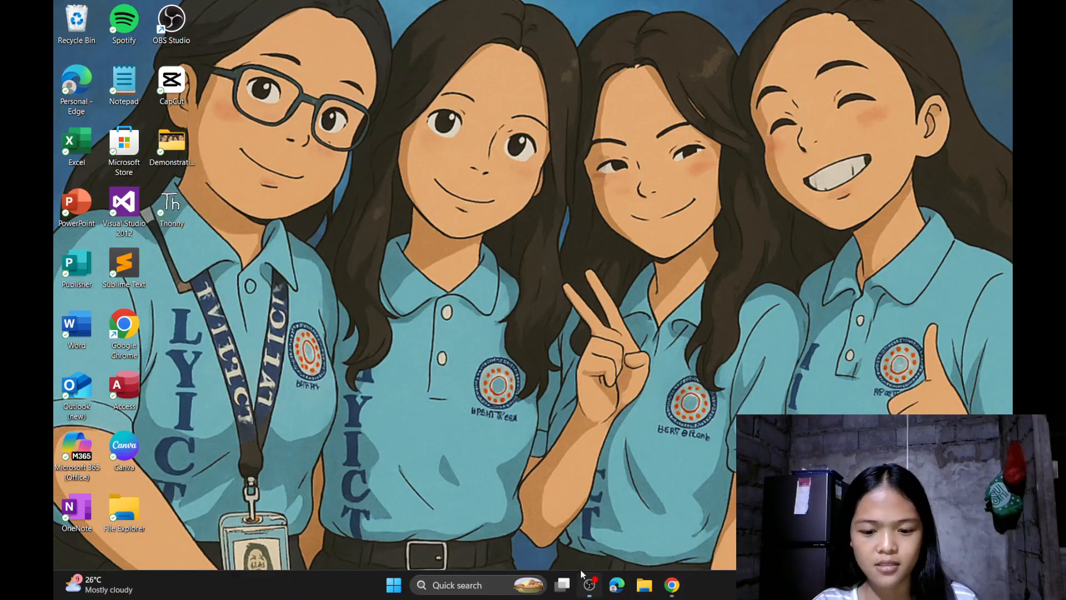